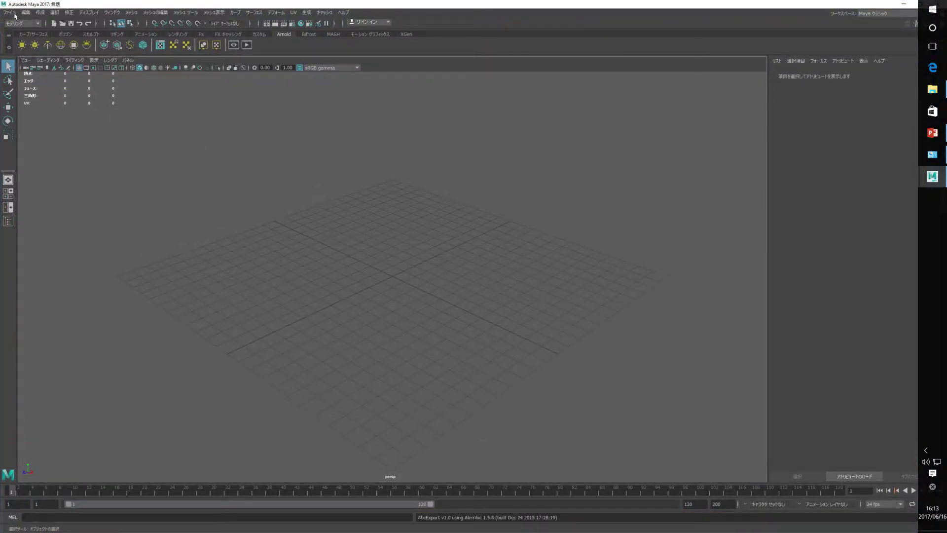
Open the recent scene alien-user-guide.ma without saving changes to the untitled scene.
click(14, 14)
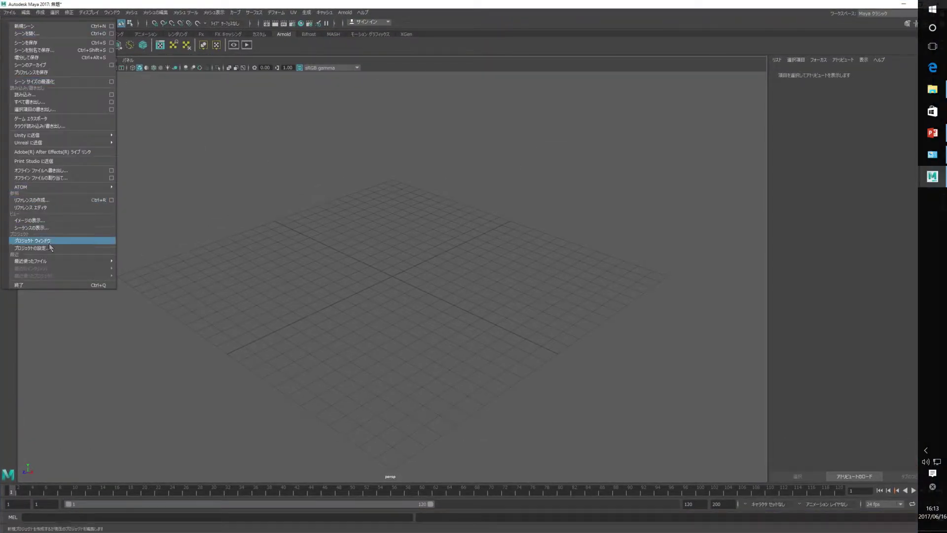
mouse_move(49, 259)
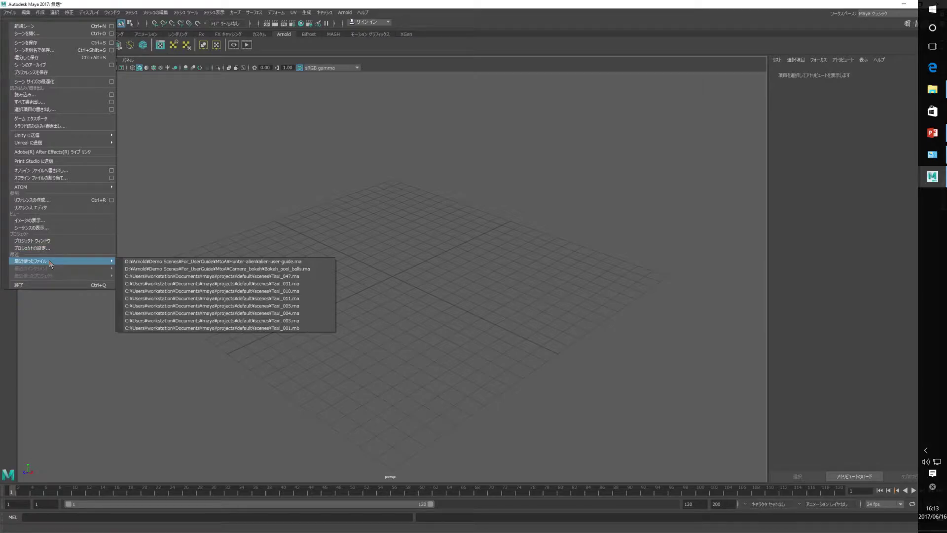
click(189, 262)
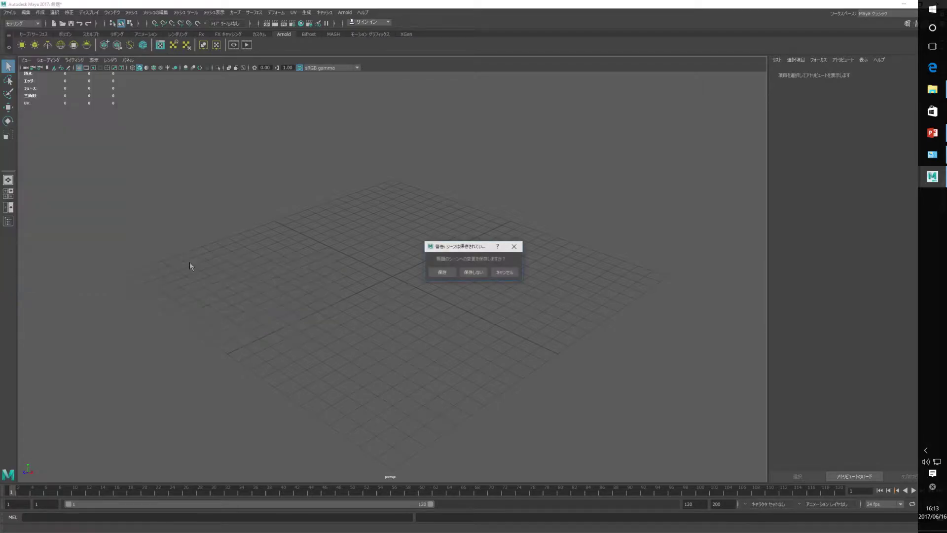
click(471, 273)
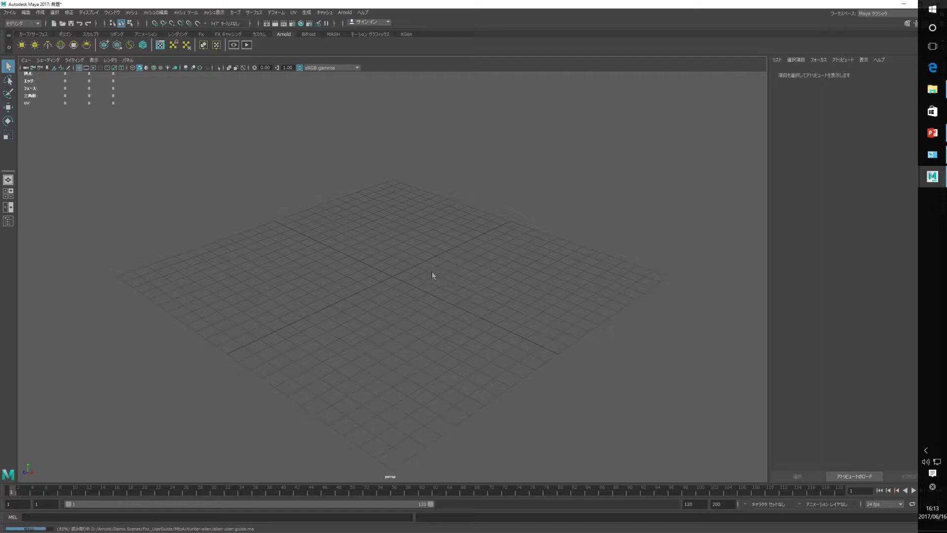
Switch to File Explorer, examine the TIF texture files in the Hunter-alien folder, and minimize its window.
key(alt+Tab)
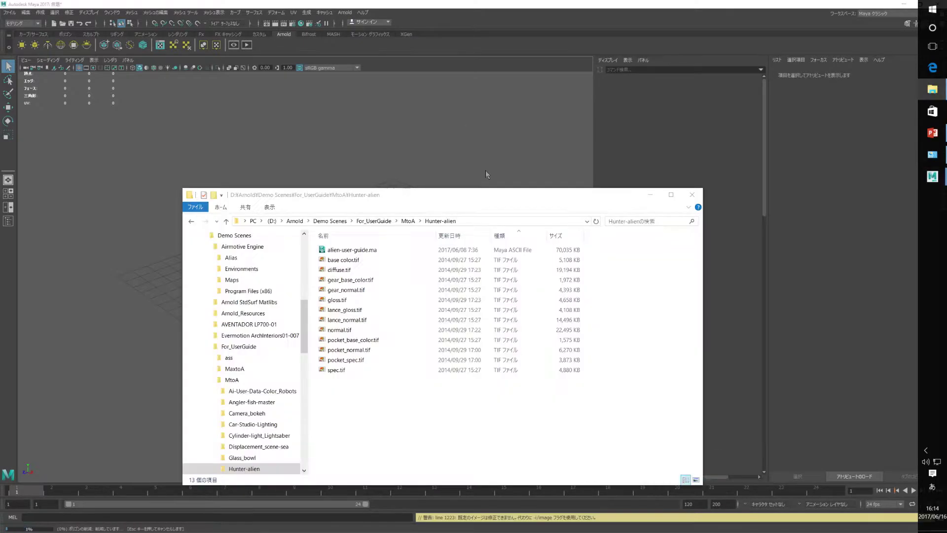
drag(464, 202, 452, 197)
drag(297, 278, 181, 279)
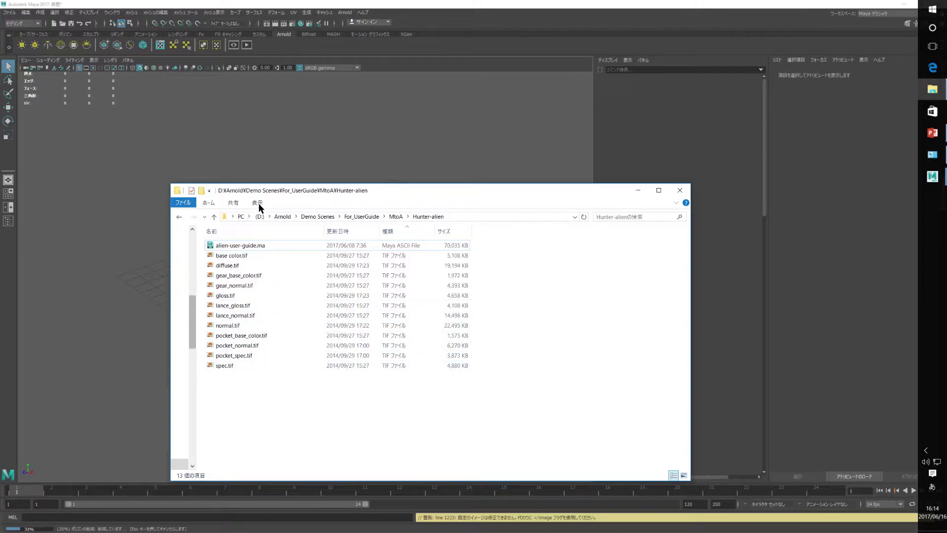
drag(333, 207, 459, 184)
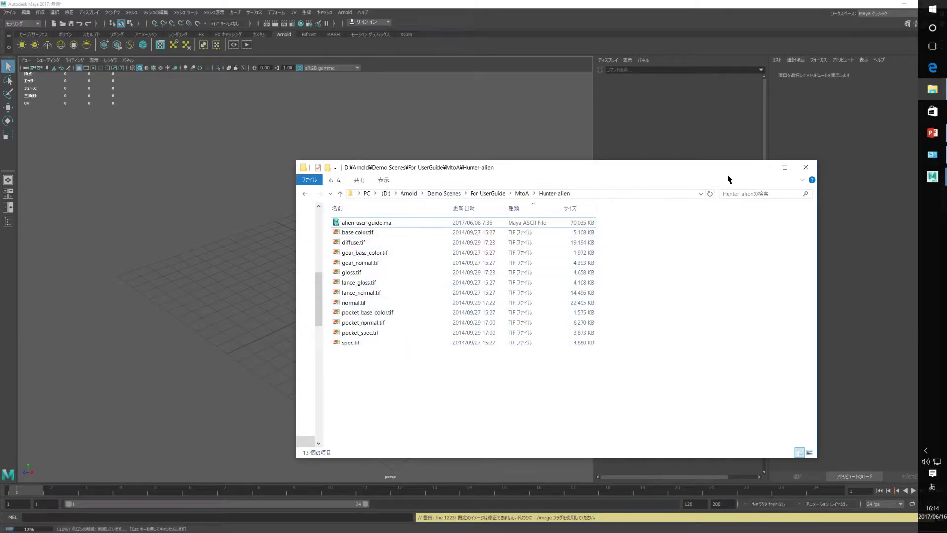
click(763, 170)
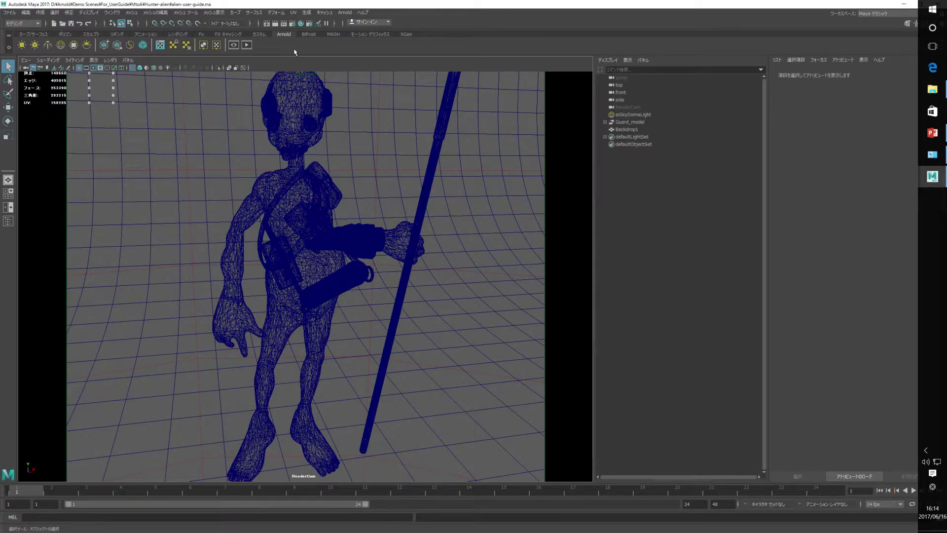
Open the Arnold RenderView and move its window aside.
click(234, 45)
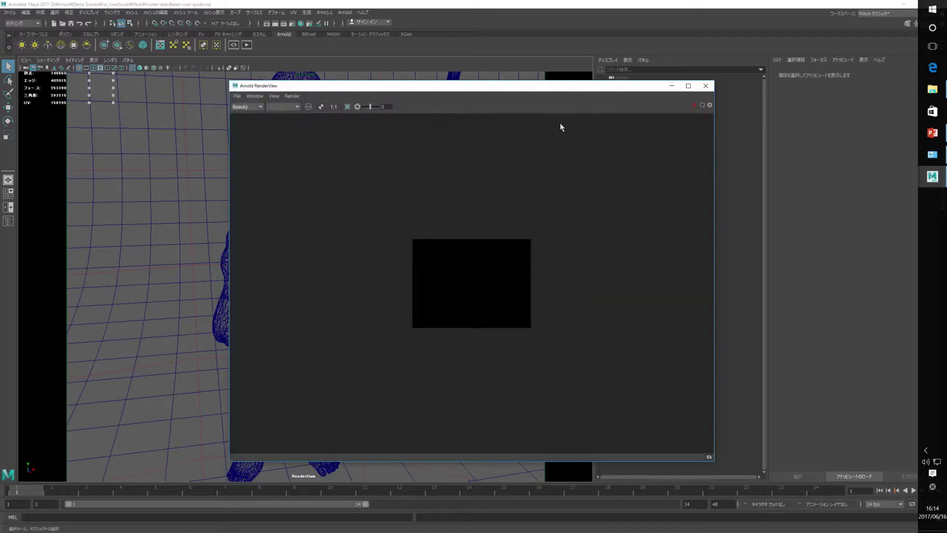
drag(536, 91, 399, 99)
Inspect the gear_base_color_tx, base_color_2 and aiPhysicalSky1 textures in the Hypershade, and close the editor.
click(112, 13)
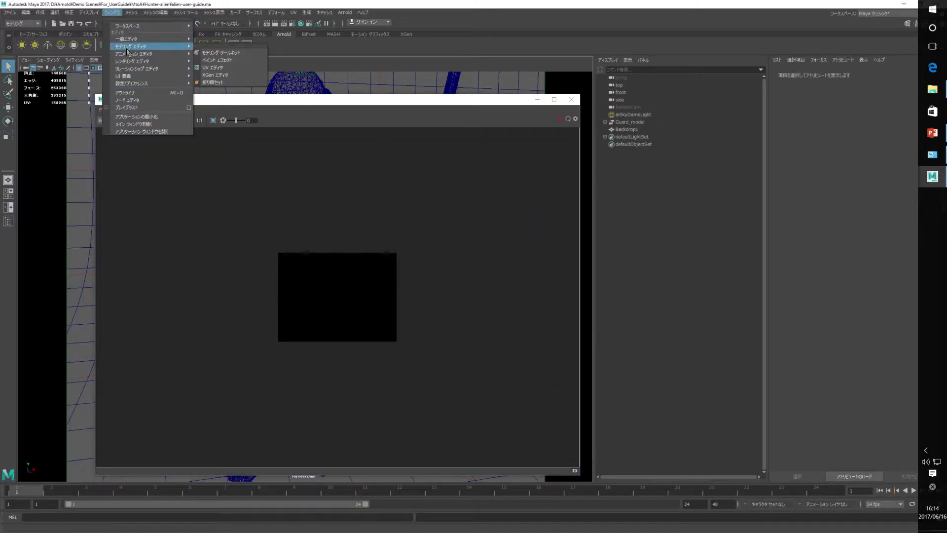
mouse_move(133, 63)
click(217, 82)
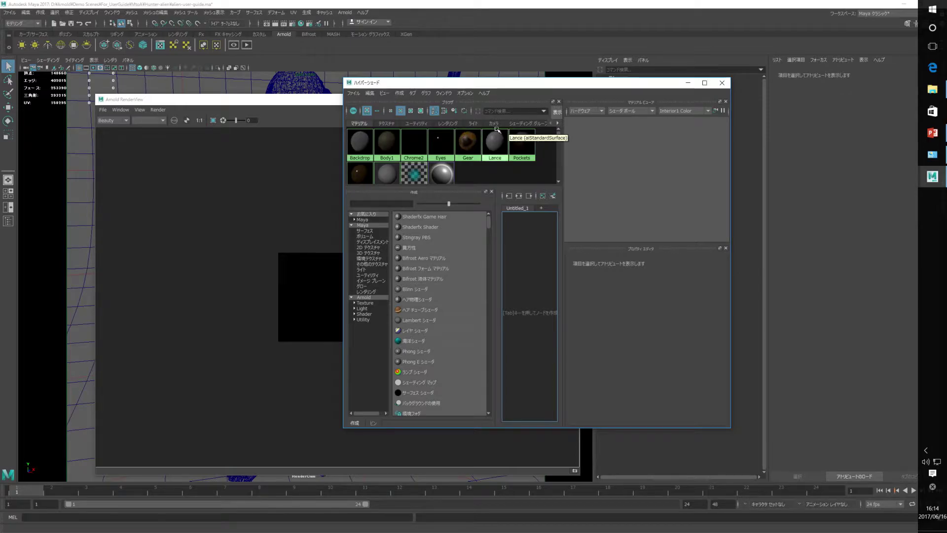
click(386, 124)
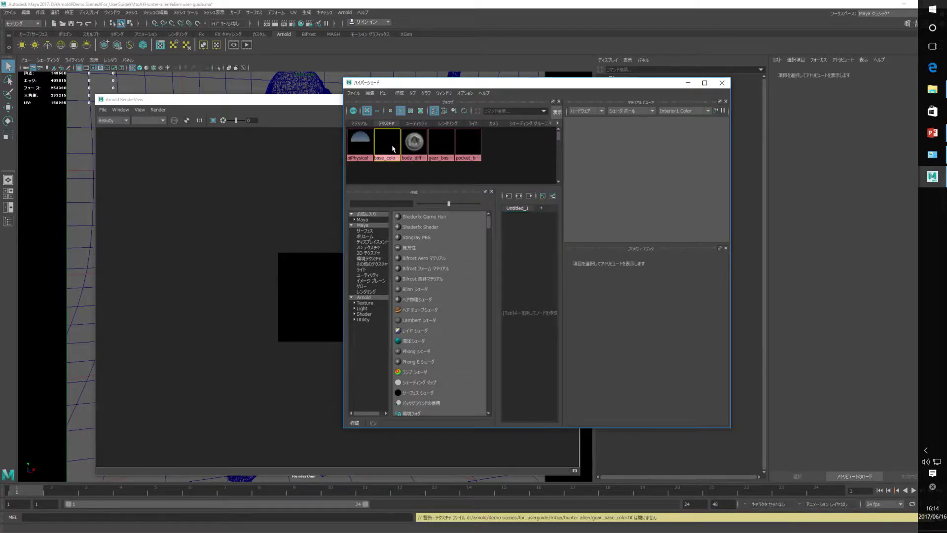
click(393, 148)
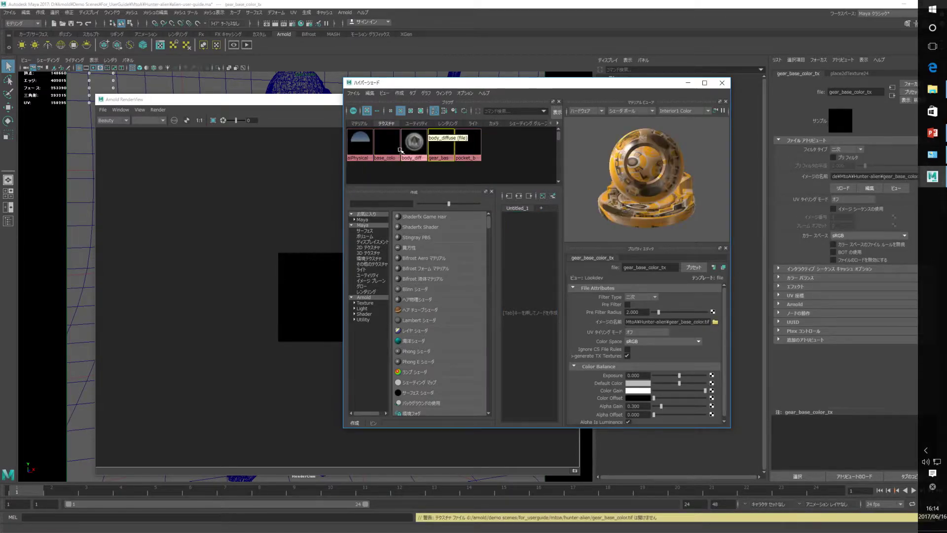
click(362, 145)
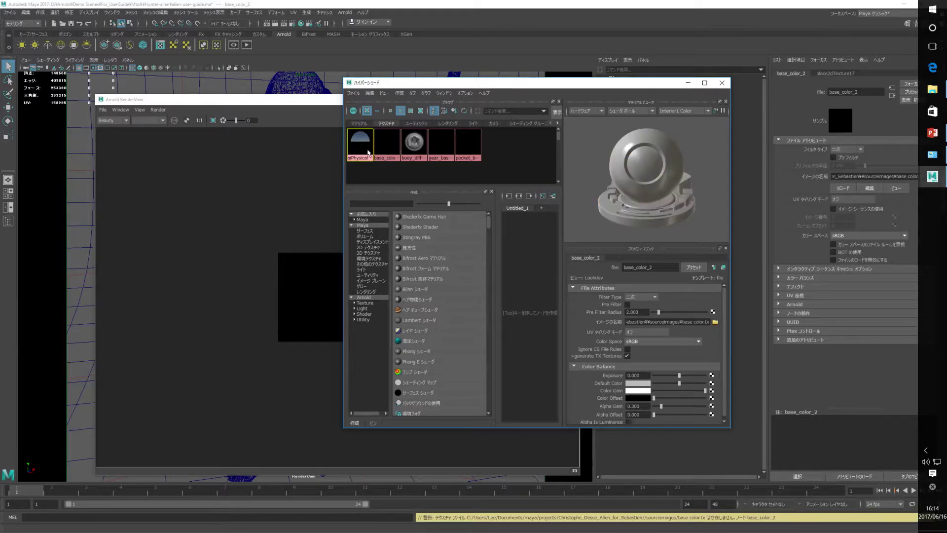
click(688, 84)
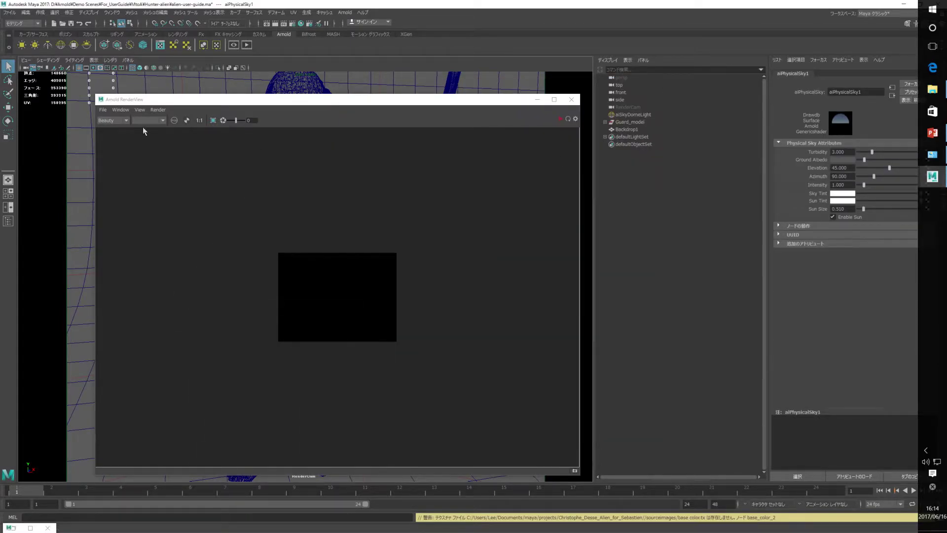
click(48, 528)
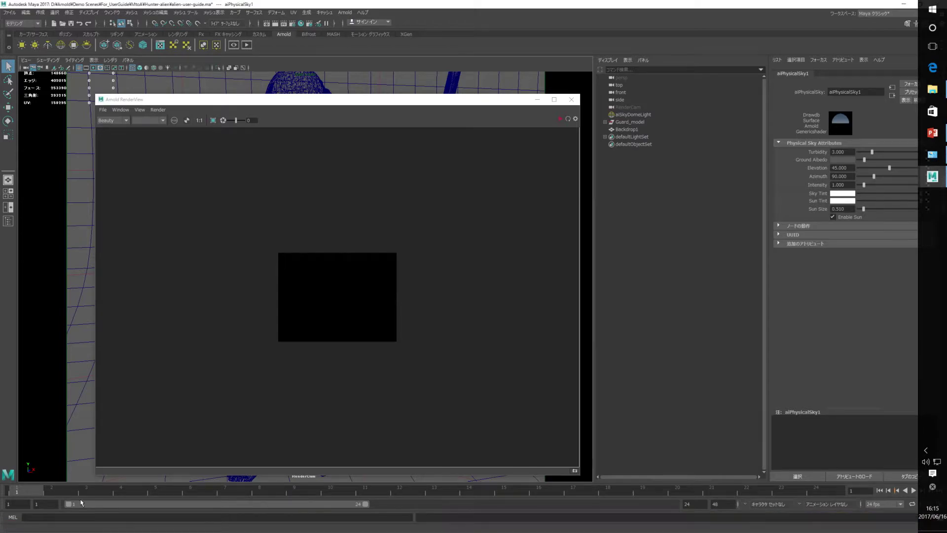
Move the Arnold RenderView clear of the character and render the scene through RenderCam.
drag(311, 101, 595, 85)
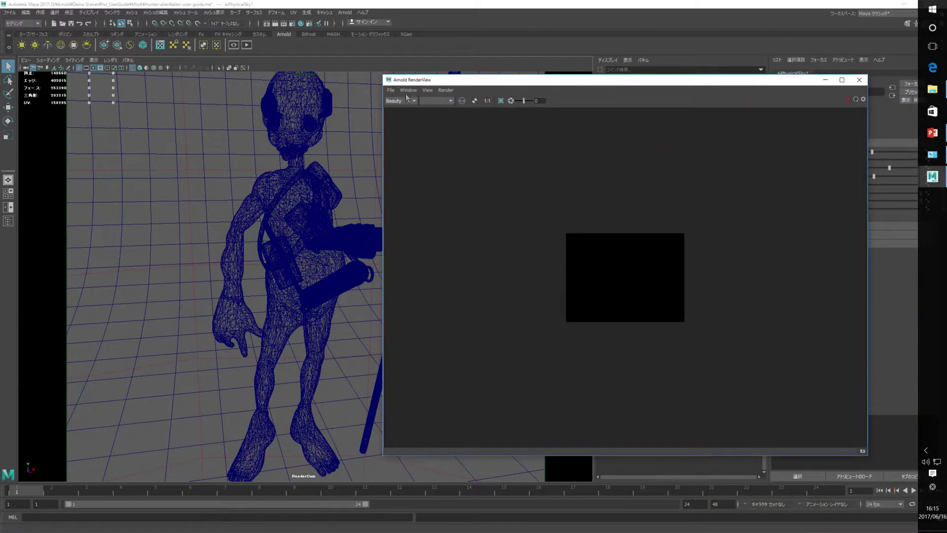
click(255, 52)
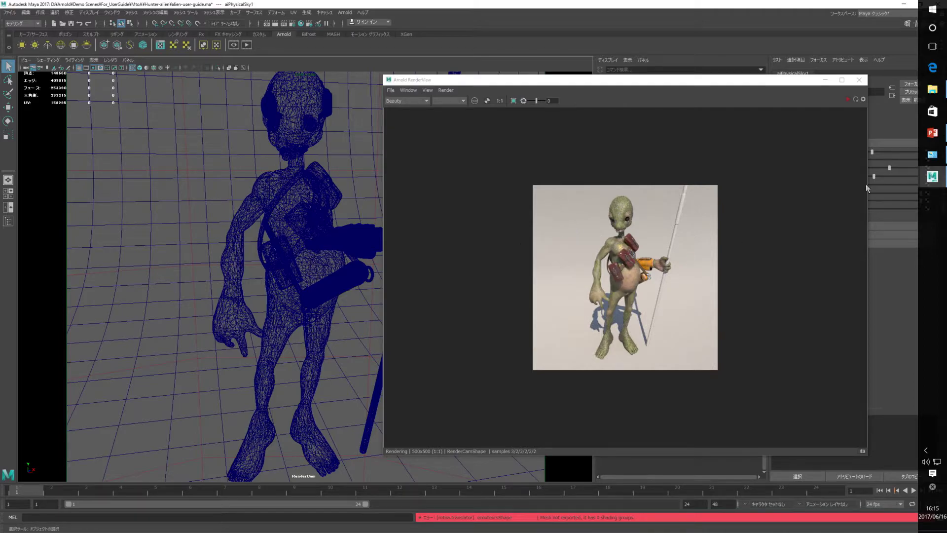
Switch to File Explorer and examine the diffuse, gear_base_color and pocket_base_color .tx files in the Hunter-alien folder, selecting all three.
click(933, 89)
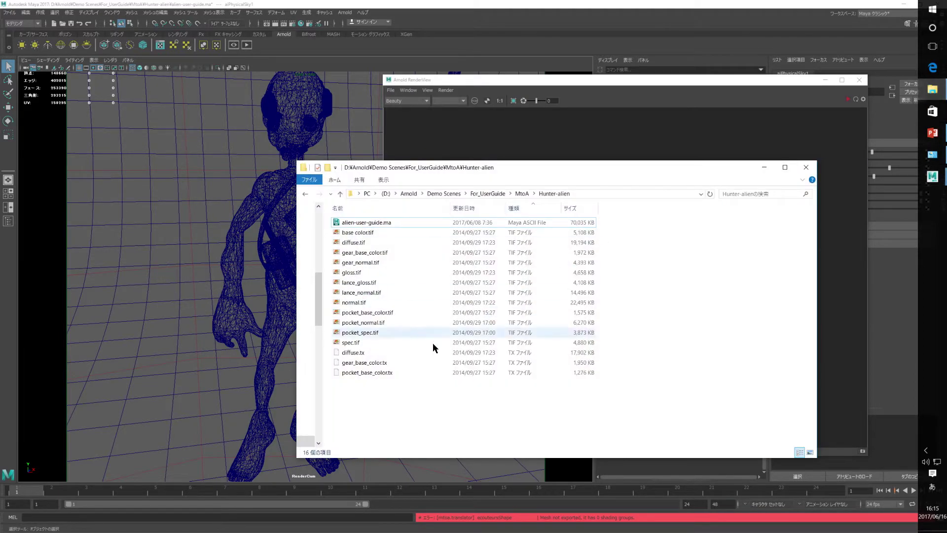
click(359, 353)
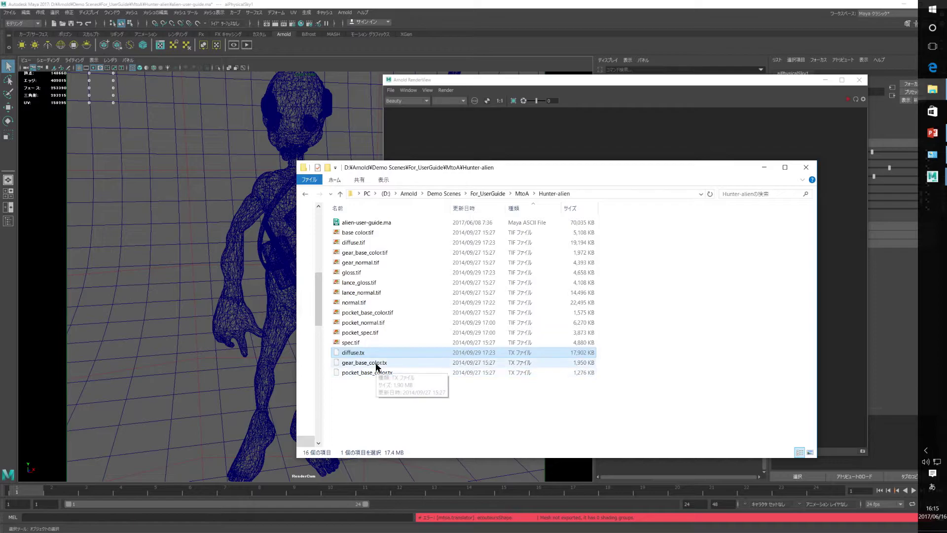
click(375, 373)
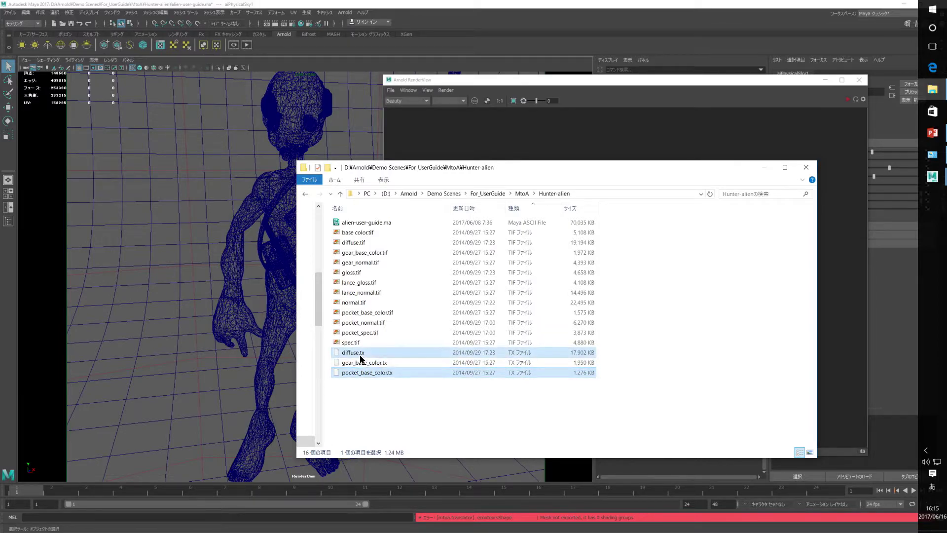
shift+click(360, 353)
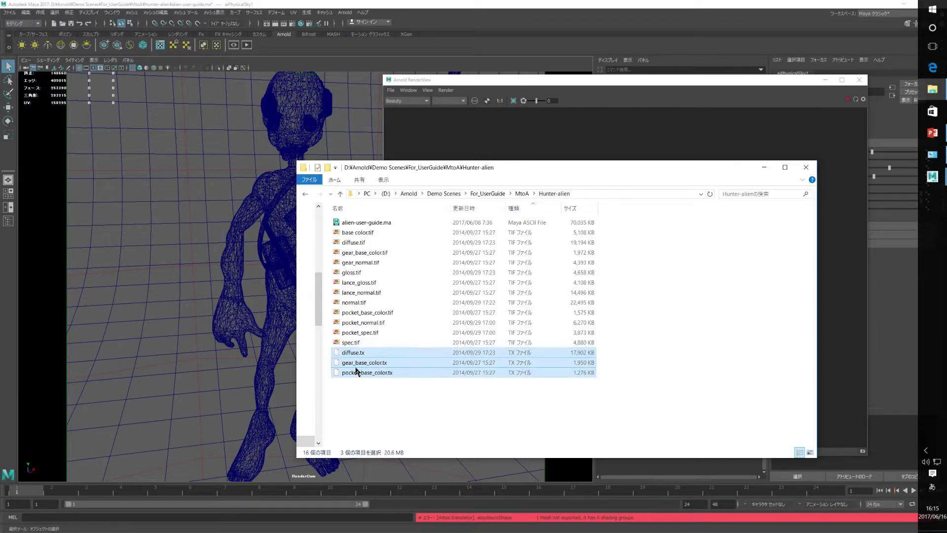
click(764, 169)
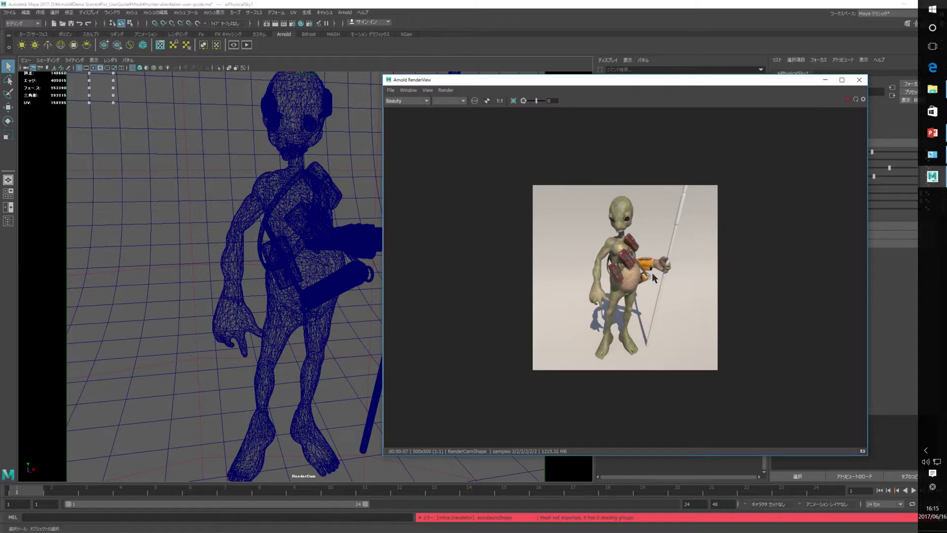
Shrink the Arnold RenderView window, open Arnold's TX Manager and move it beside the render.
mouse_move(612, 81)
mouse_down()
mouse_move(578, 81)
mouse_move(599, 80)
mouse_up()
drag(372, 76, 441, 155)
click(345, 13)
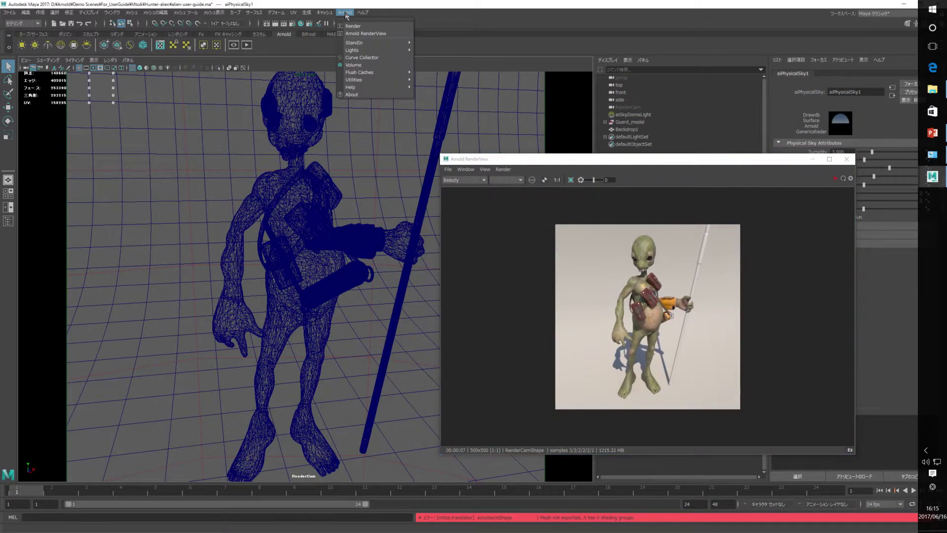
mouse_move(348, 81)
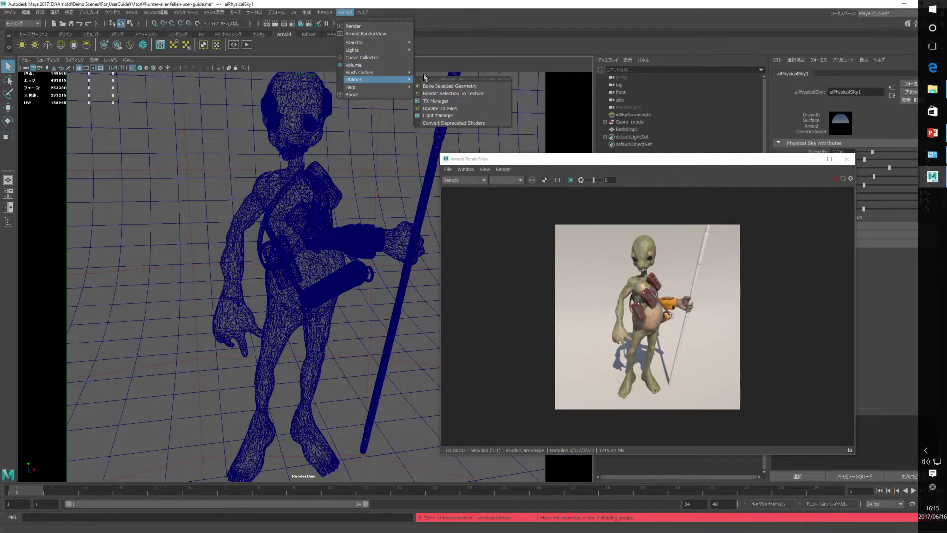
click(436, 101)
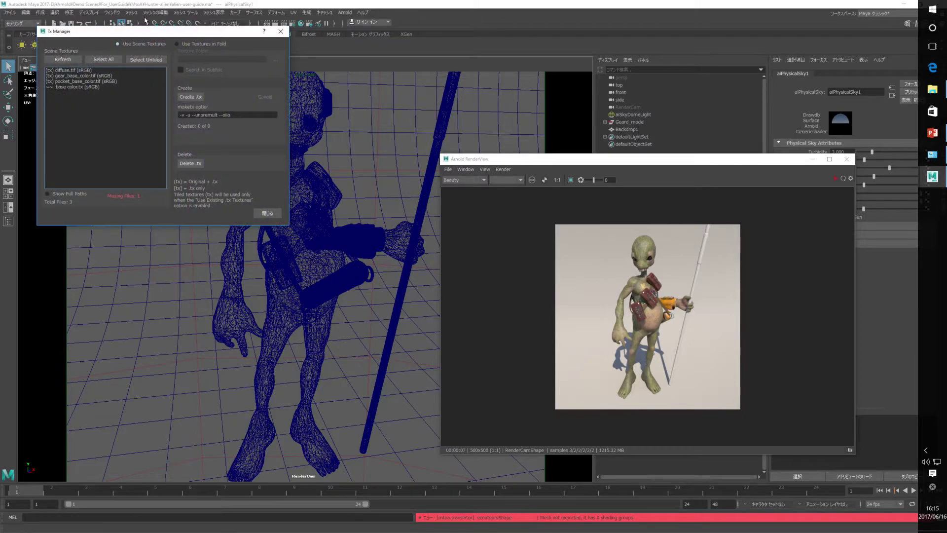
drag(147, 31, 384, 152)
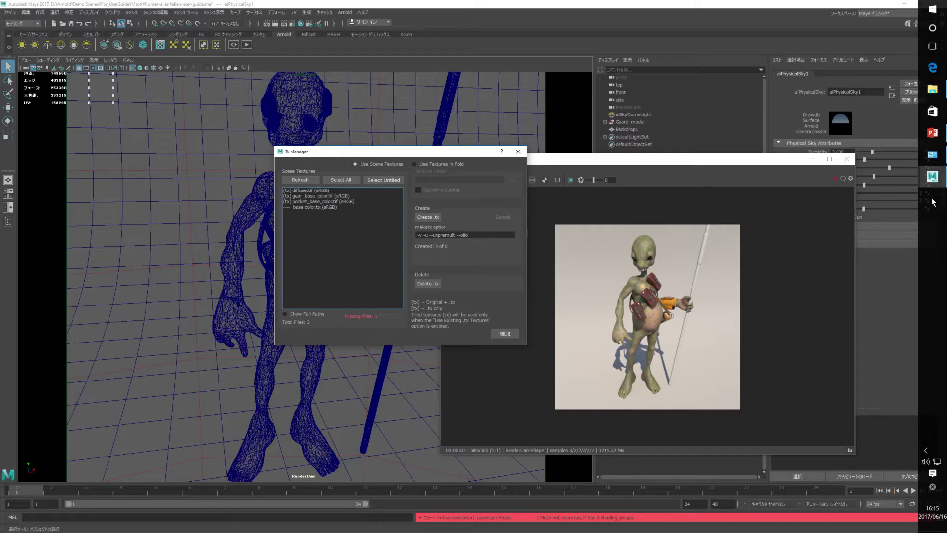
Try to delete diffuse.tx, gear_base_color.tx and pocket_base_color.tx from the Hunter-alien folder in File Explorer, skipping a file in use.
click(932, 89)
right_click(368, 382)
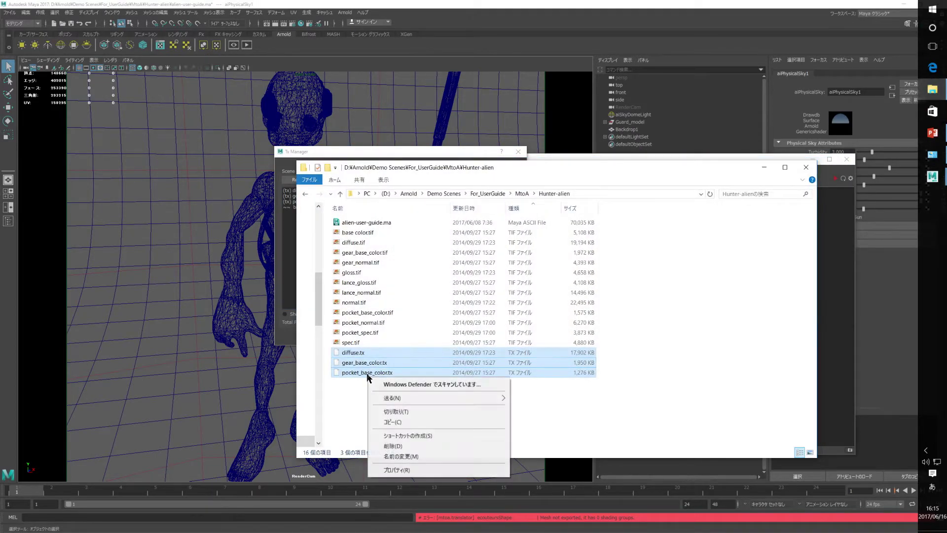
click(464, 456)
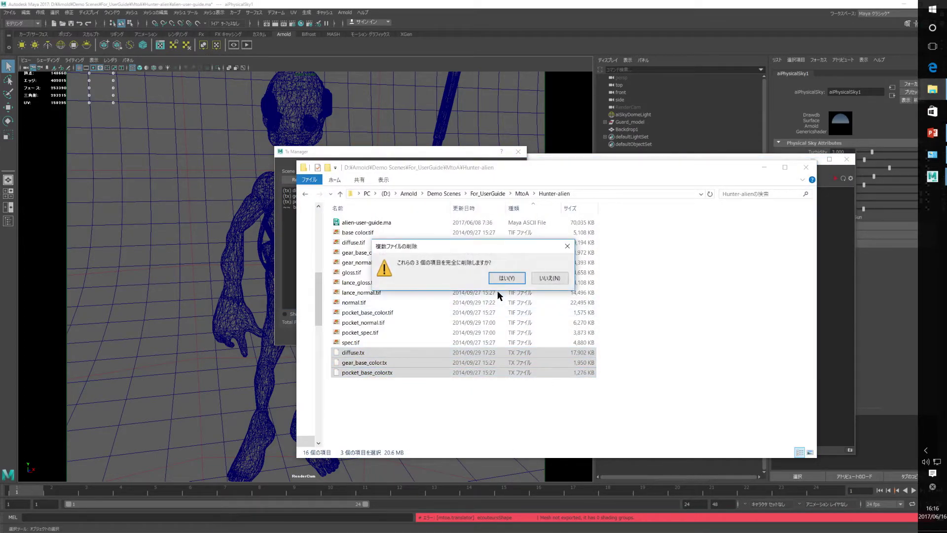
click(506, 279)
click(247, 268)
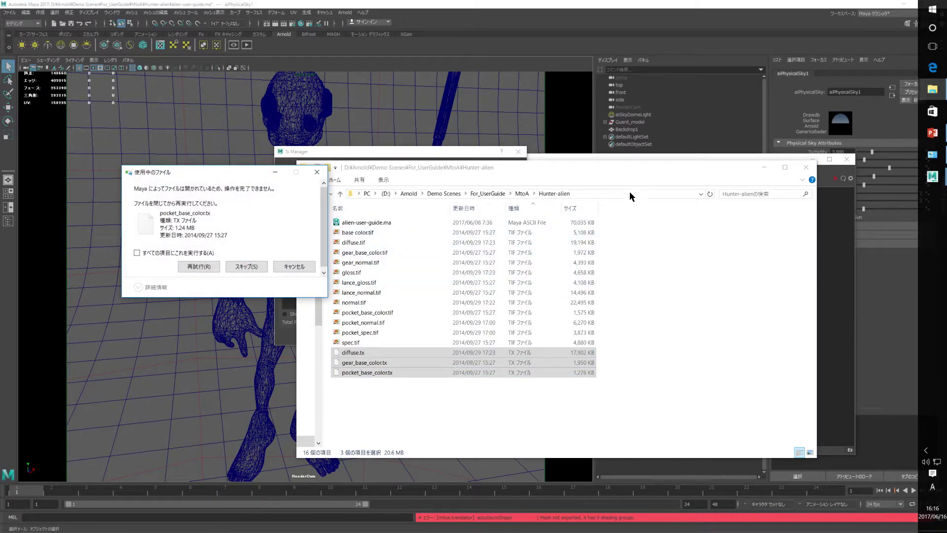
Close the Arnold RenderView, retry deleting the .tx files in use, and cancel the deletion.
click(854, 179)
click(546, 306)
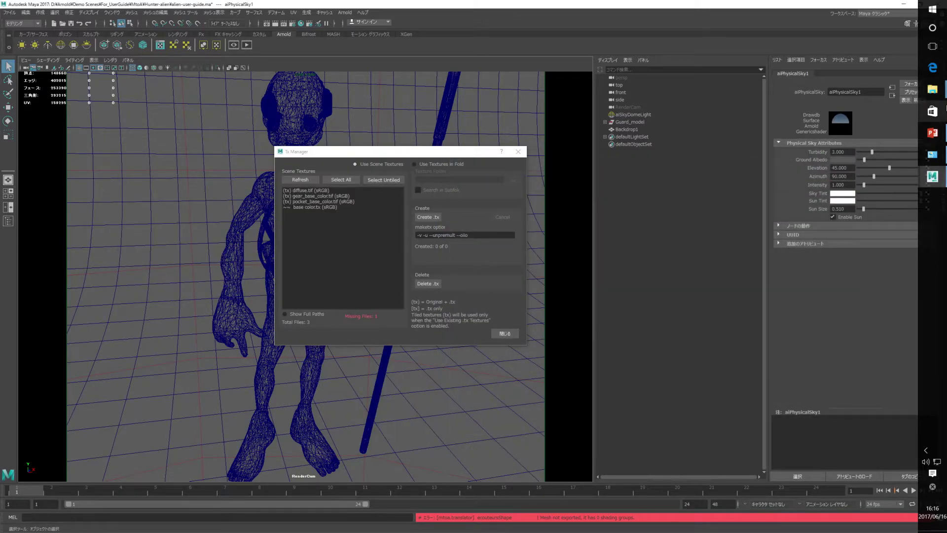
mouse_move(928, 93)
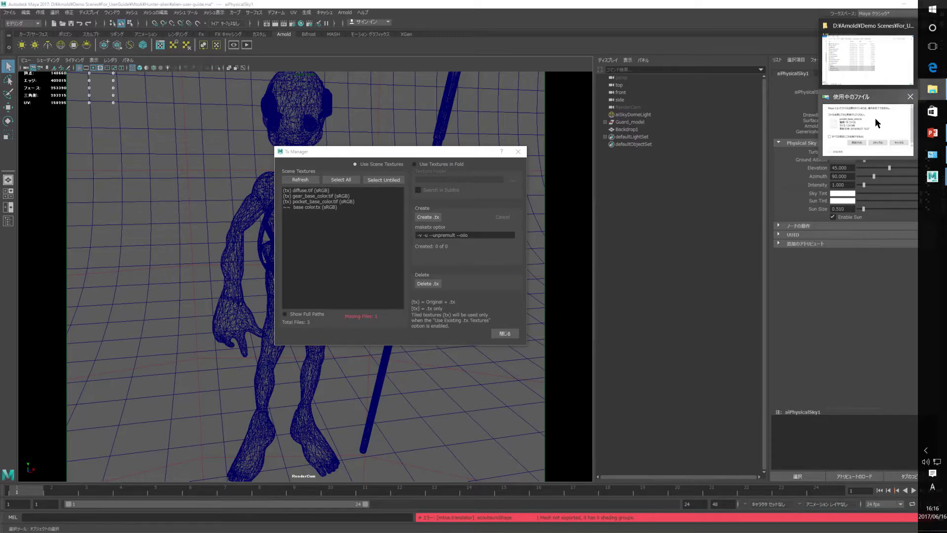
click(868, 129)
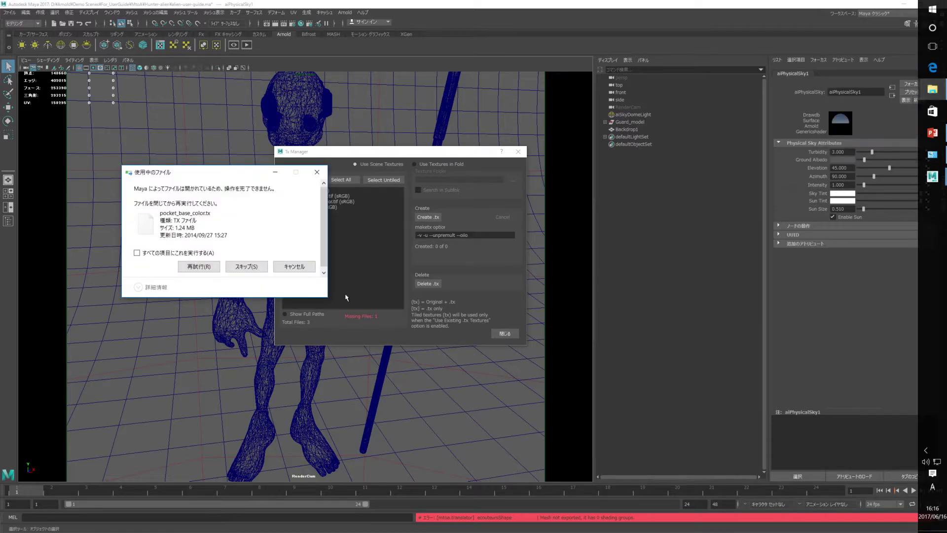
click(201, 267)
click(286, 267)
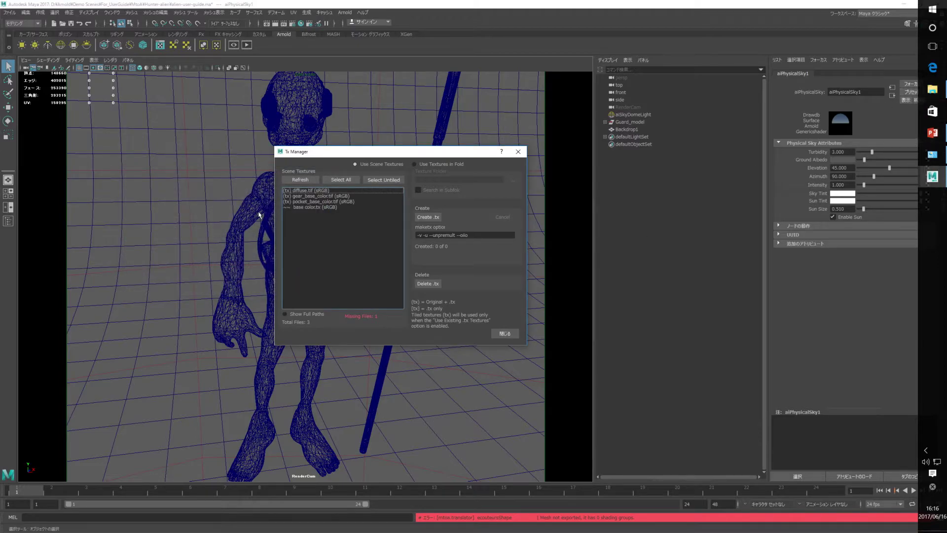
Inspect the .tx status of diffuse.tif, gear_base_color.tif and pocket_base_color.tif in the TX Manager, refresh the list and close it.
click(321, 202)
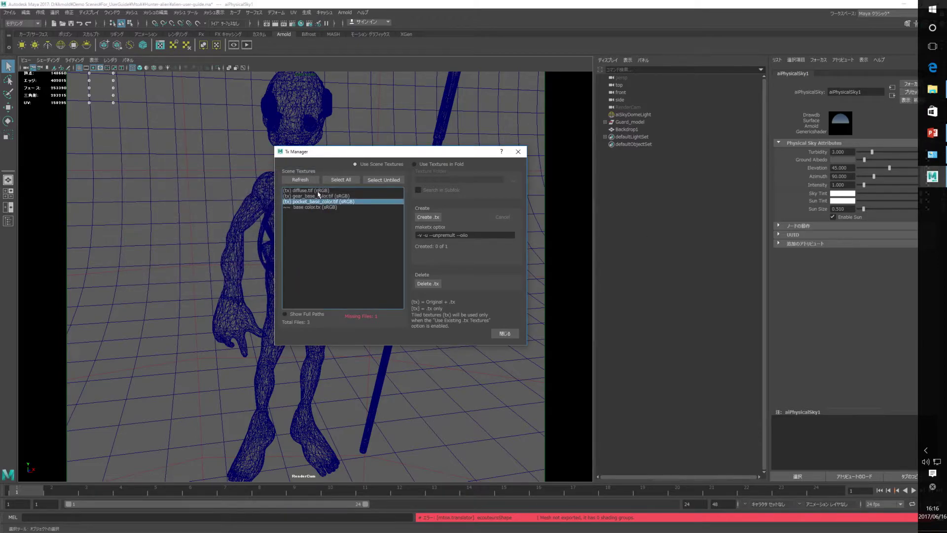
click(317, 191)
click(319, 196)
click(328, 202)
click(324, 191)
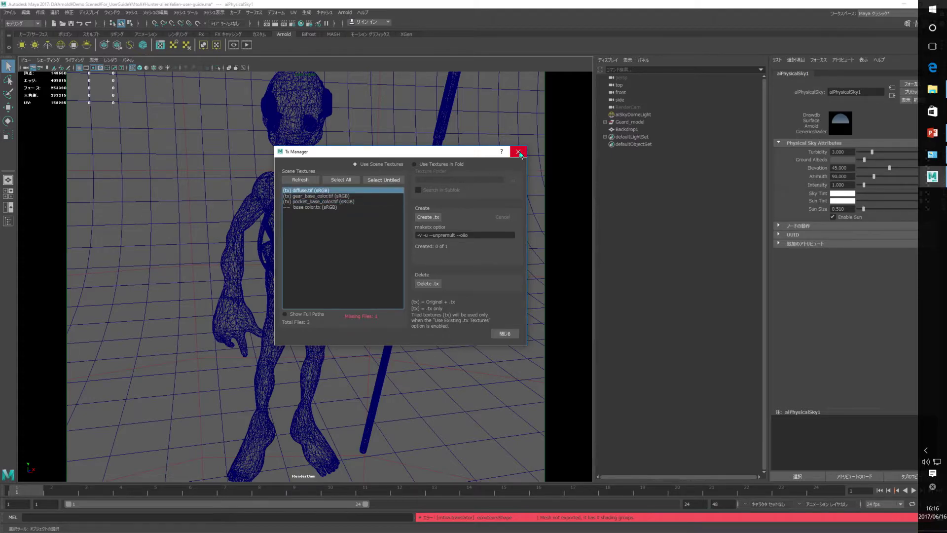
click(302, 180)
click(518, 152)
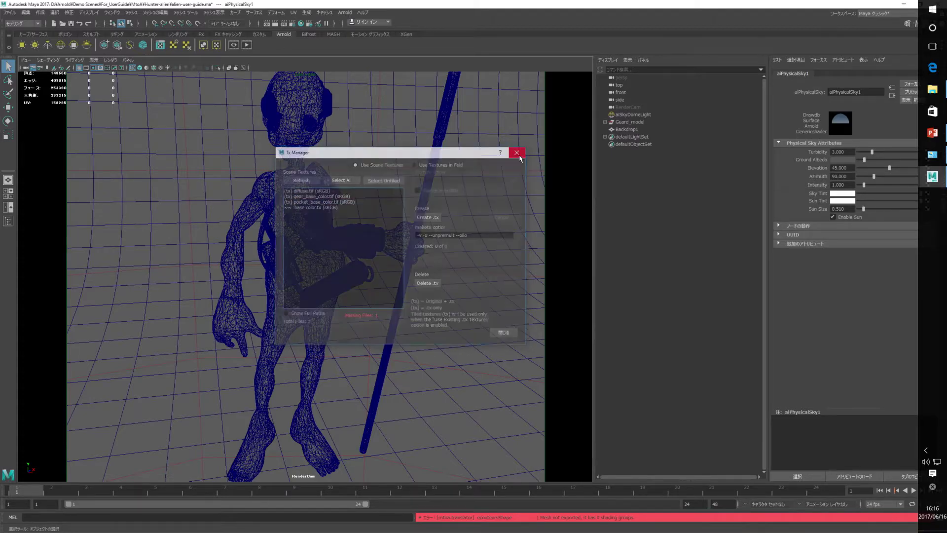
Start a new scene and flush Arnold's texture cache to release the .tx files.
click(9, 12)
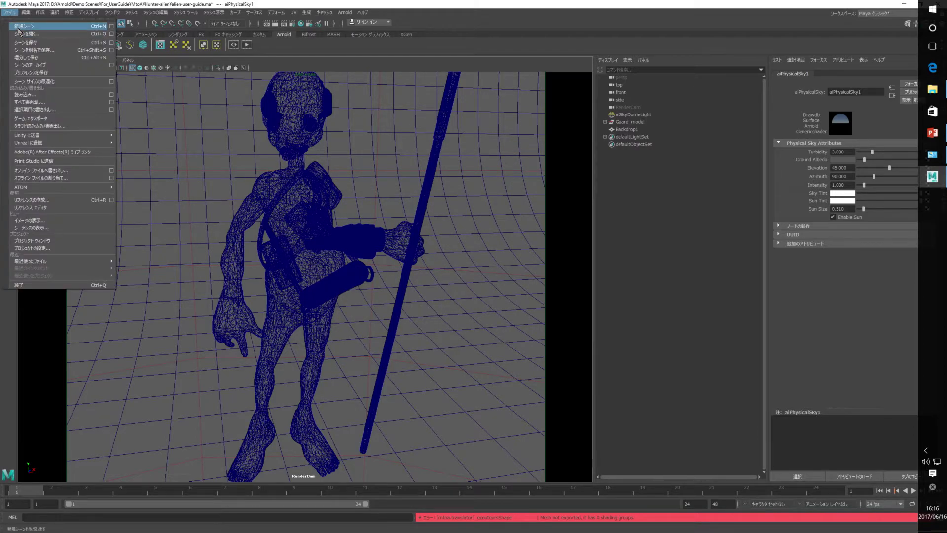
click(19, 28)
click(476, 273)
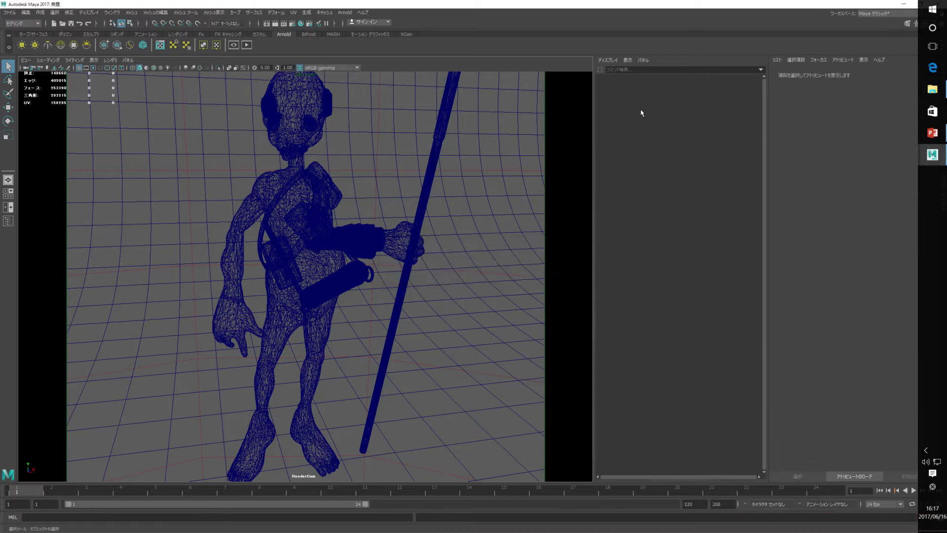
click(344, 12)
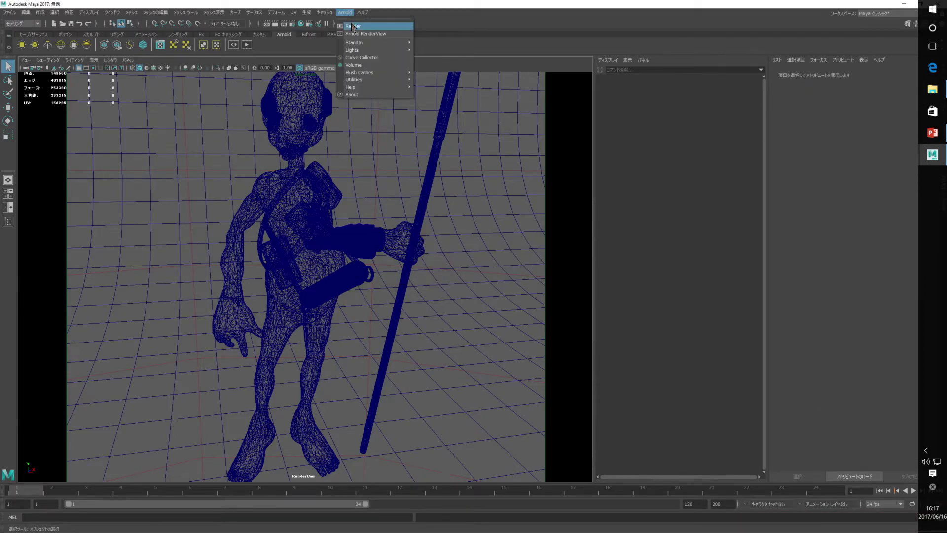
mouse_move(379, 73)
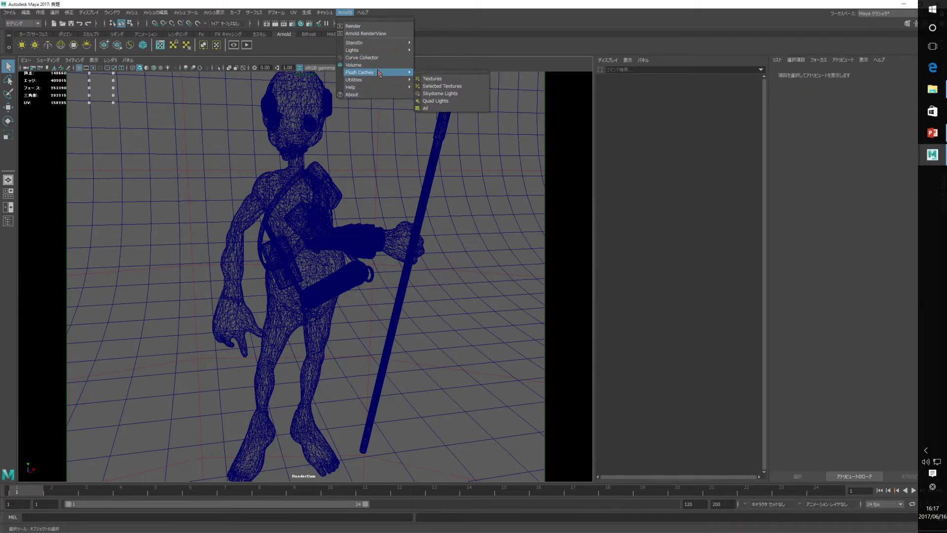
click(434, 79)
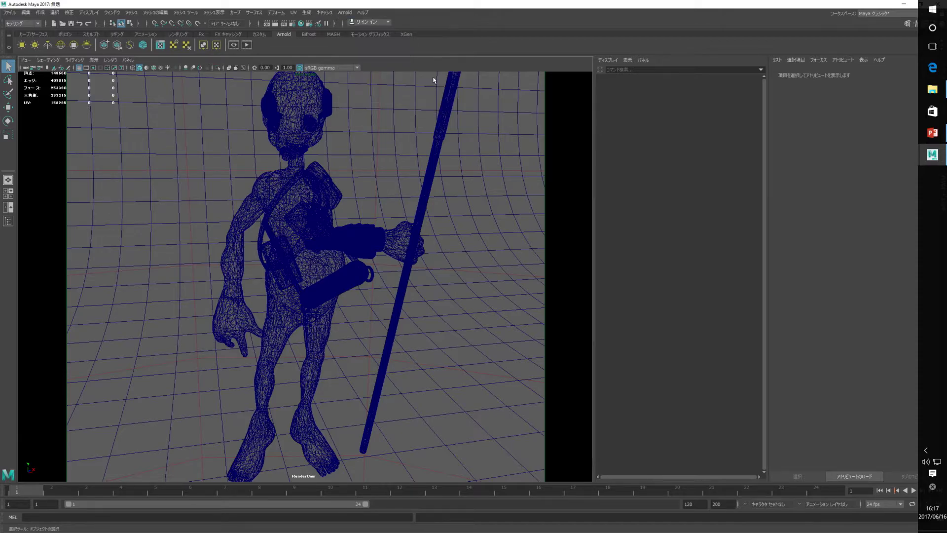
Permanently delete diffuse.tx, gear_base_color.tx and pocket_base_color.tx from the Hunter-alien folder in File Explorer, and minimize its window.
click(932, 89)
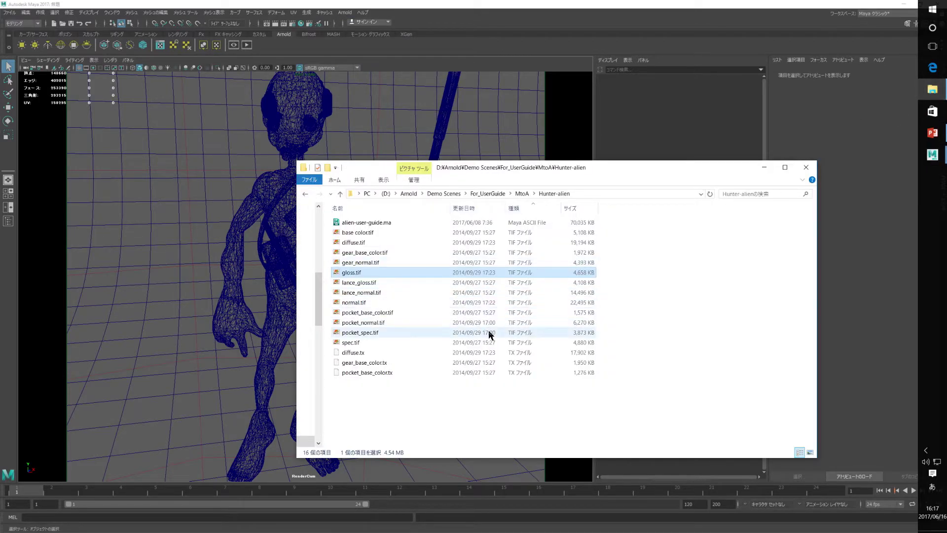
drag(415, 386, 357, 353)
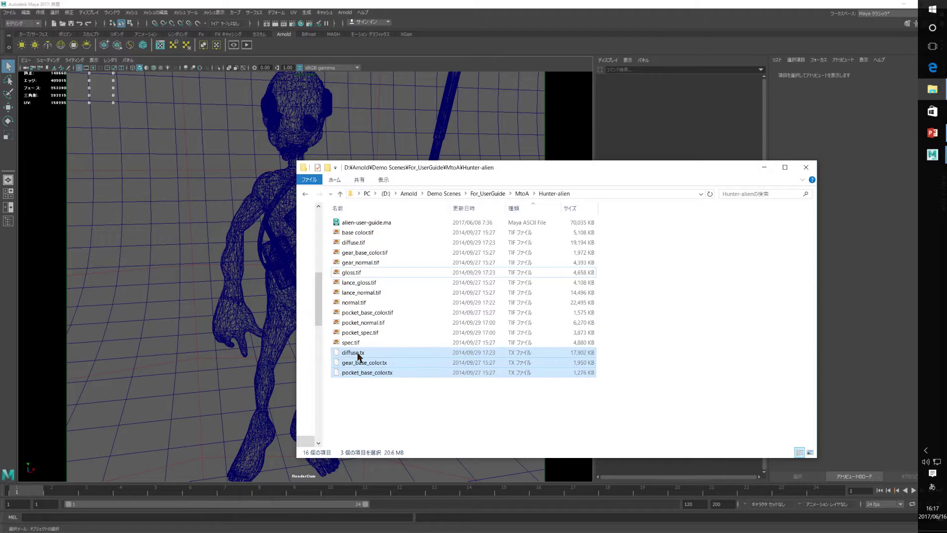
key(shift+Delete)
click(506, 278)
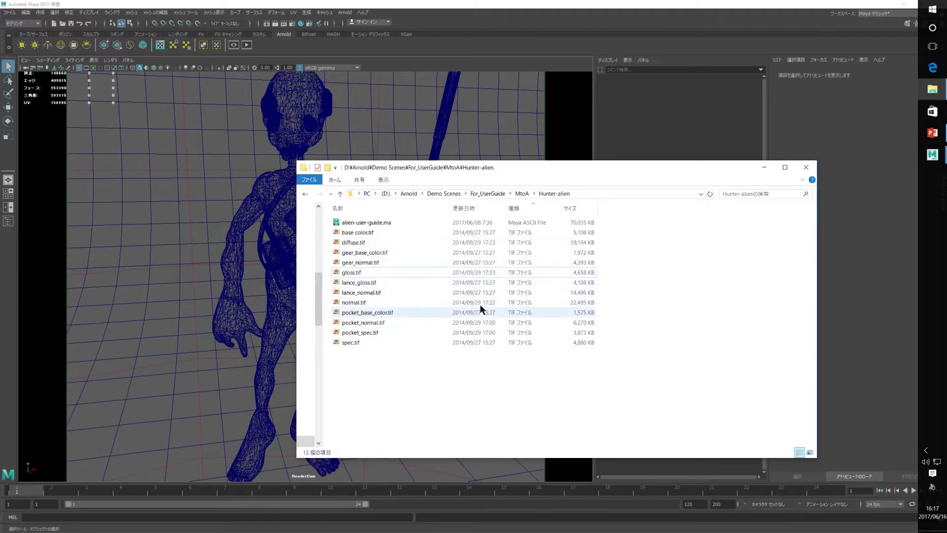
click(771, 168)
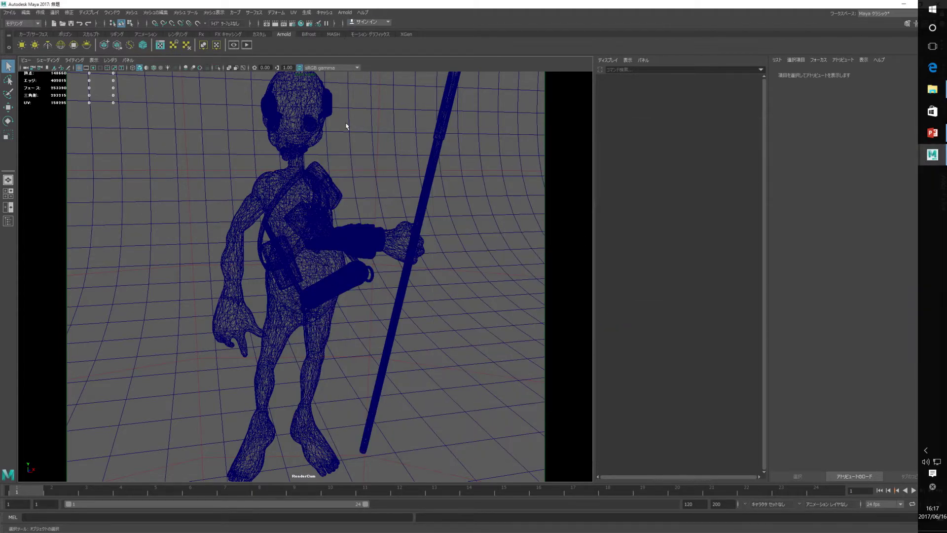
Open Arnold's TX Manager, select all scene textures and create .tx files for them.
click(347, 13)
mouse_move(375, 80)
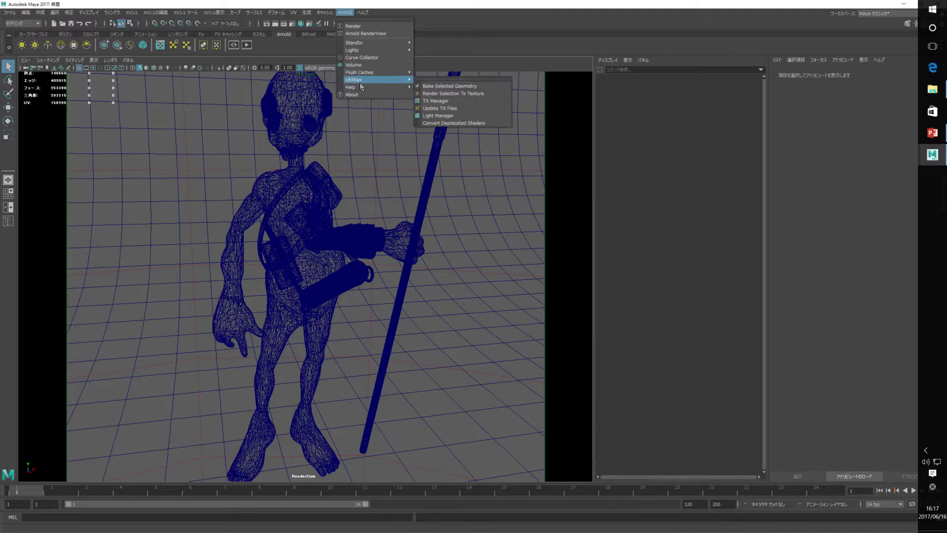
click(475, 103)
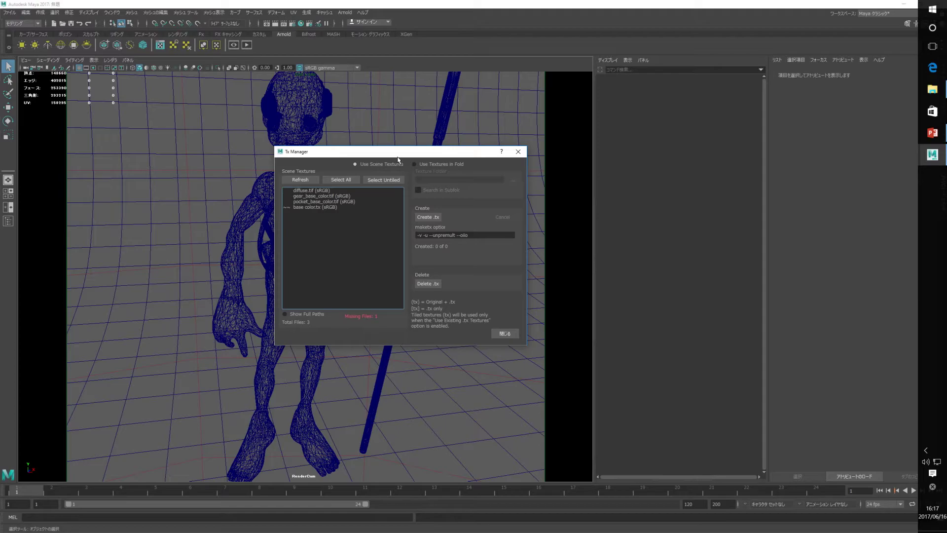
click(340, 179)
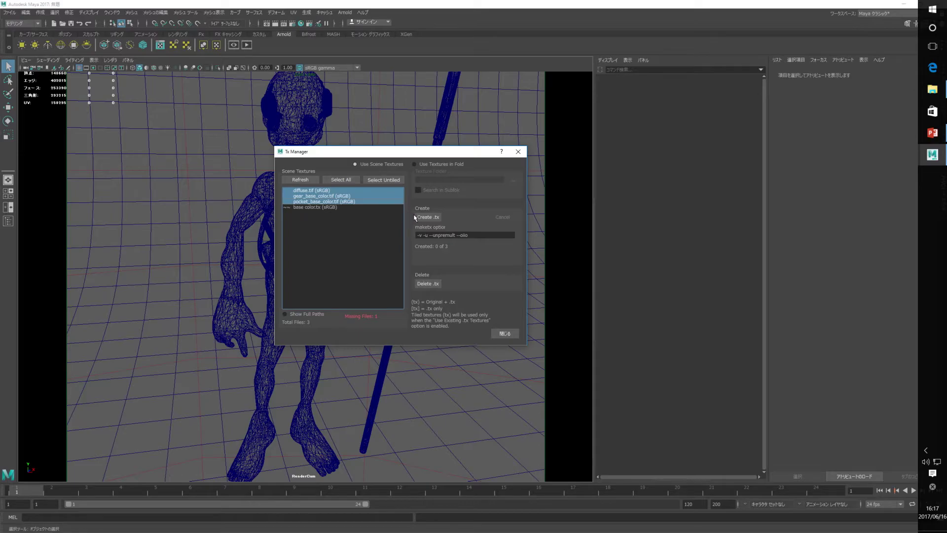
click(431, 221)
click(428, 220)
click(429, 220)
click(429, 221)
Move the TX Manager away from the alien model and show the textures' full paths to read their file locations.
drag(387, 154, 619, 155)
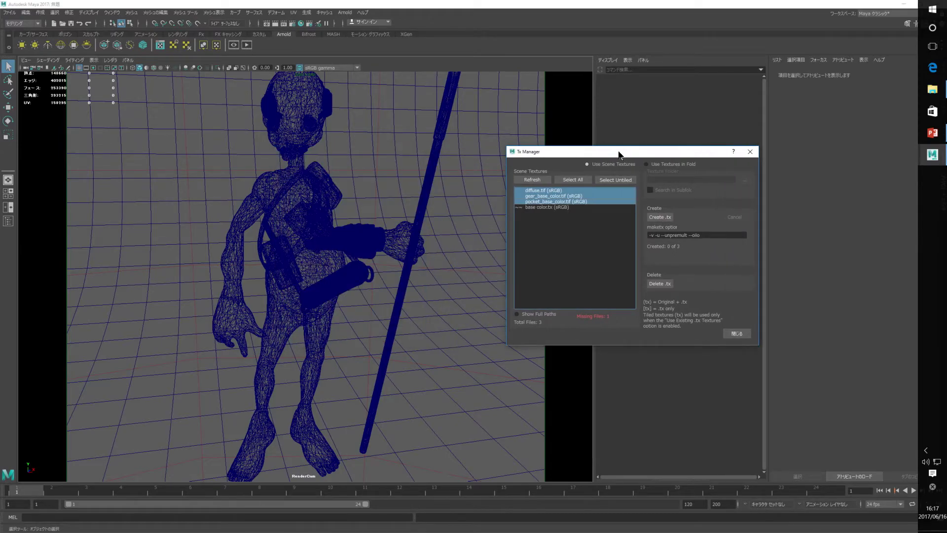
click(533, 313)
drag(561, 306, 635, 308)
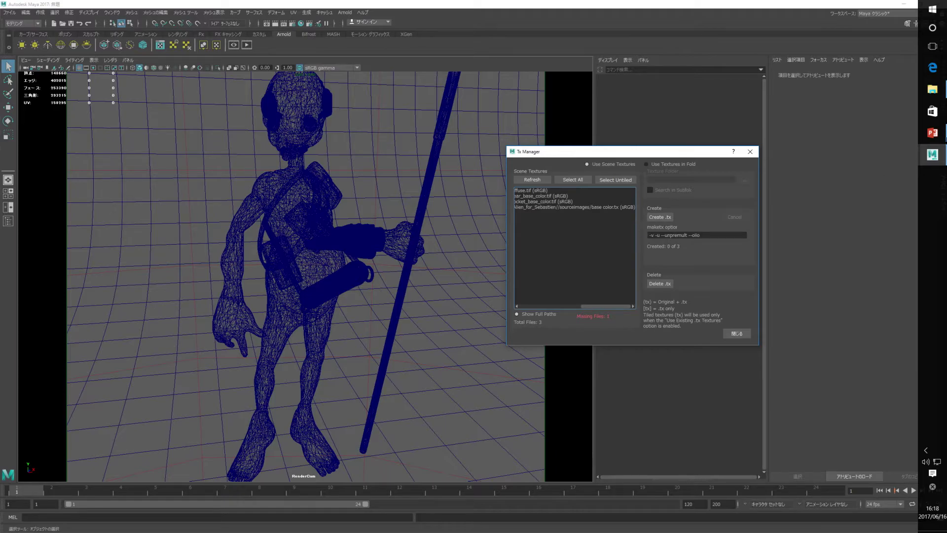
Switch to File Explorer, browse to C:\solidangle\mtoadeploy\2017\bin and point out kick.exe and maketx.exe.
click(932, 90)
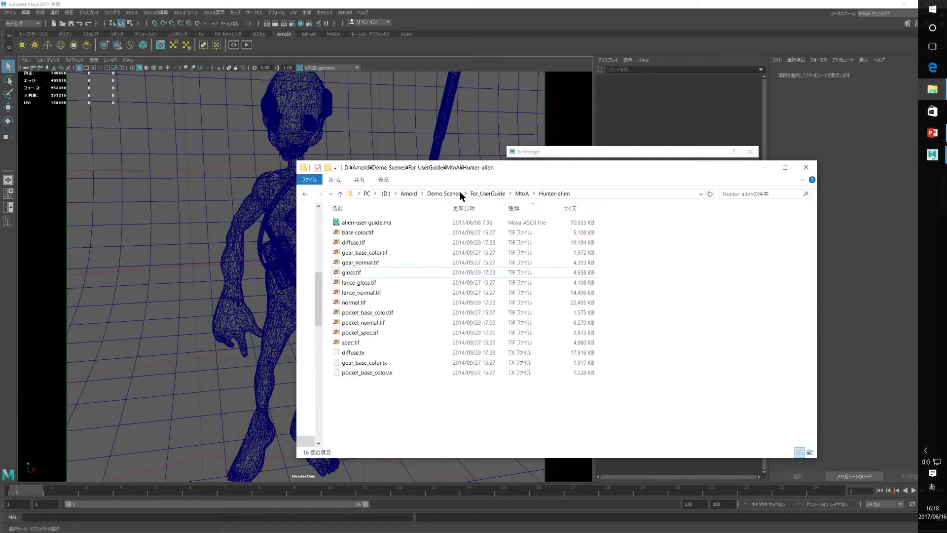
click(367, 194)
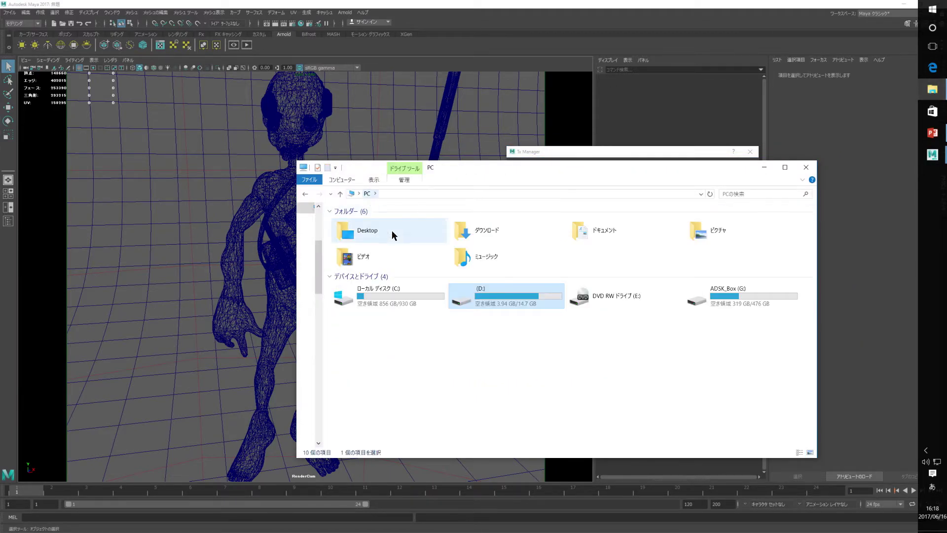
double_click(420, 299)
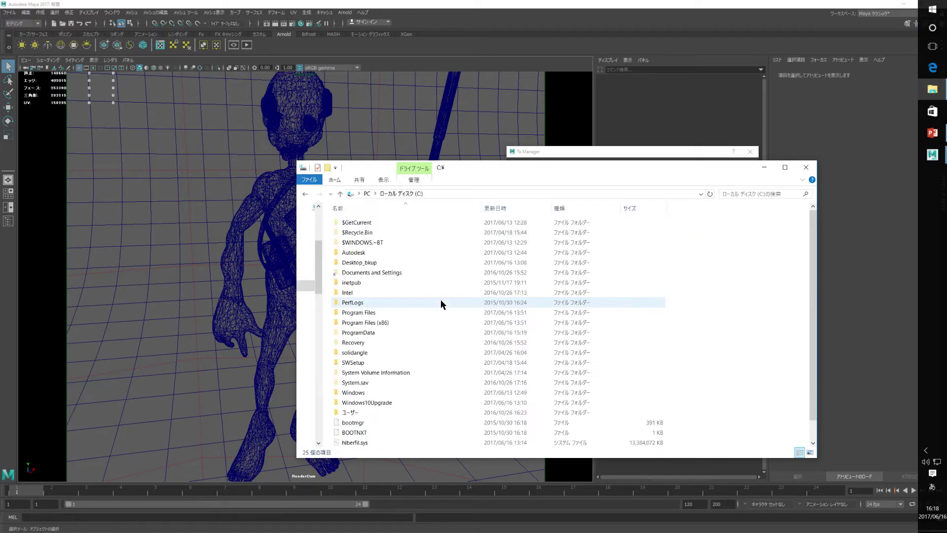
double_click(355, 353)
double_click(361, 223)
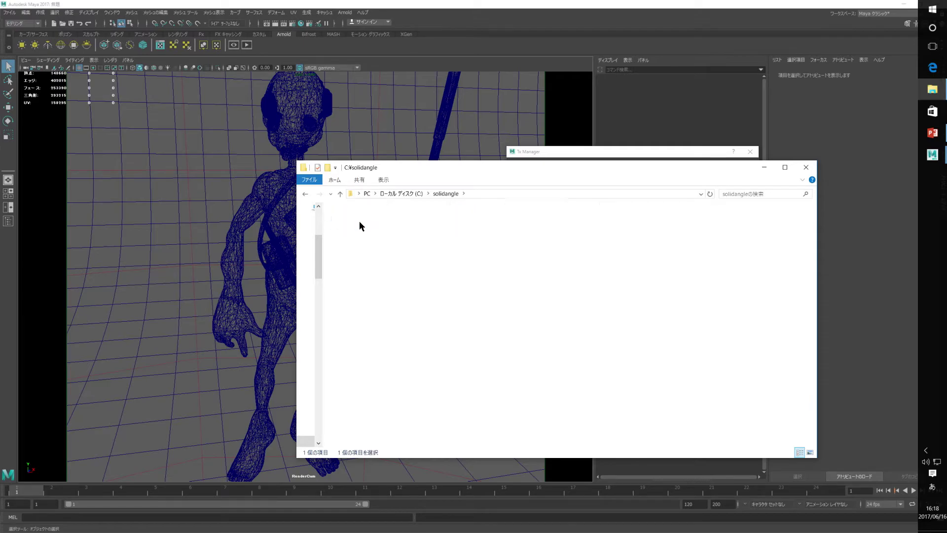
double_click(348, 223)
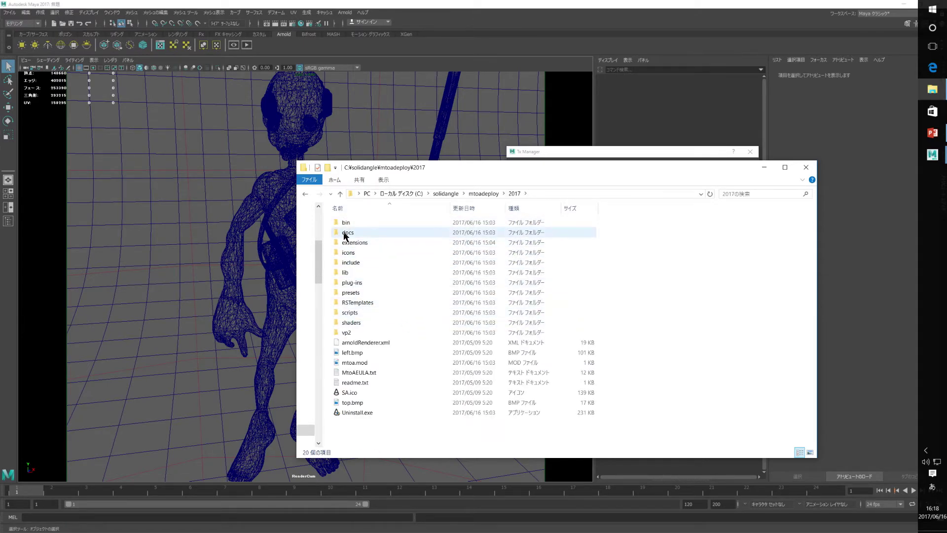
double_click(346, 223)
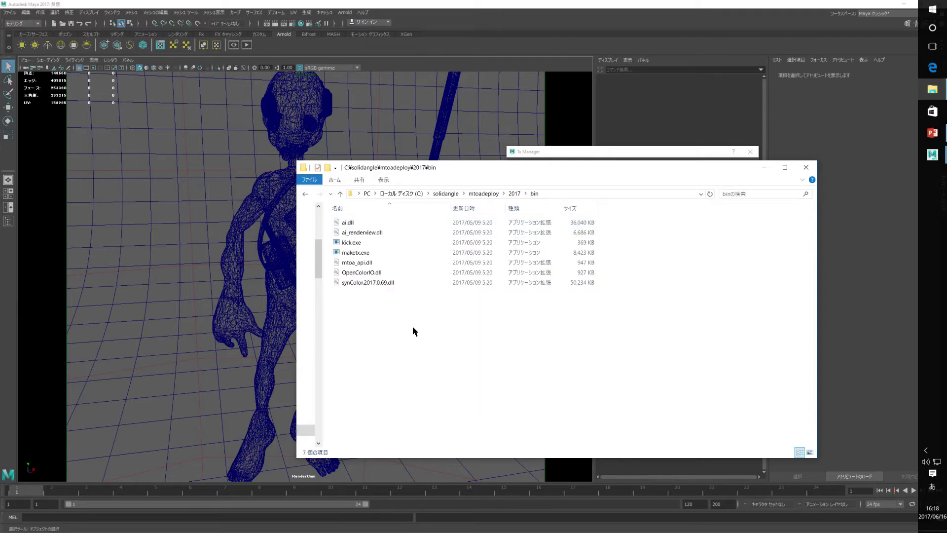
click(352, 244)
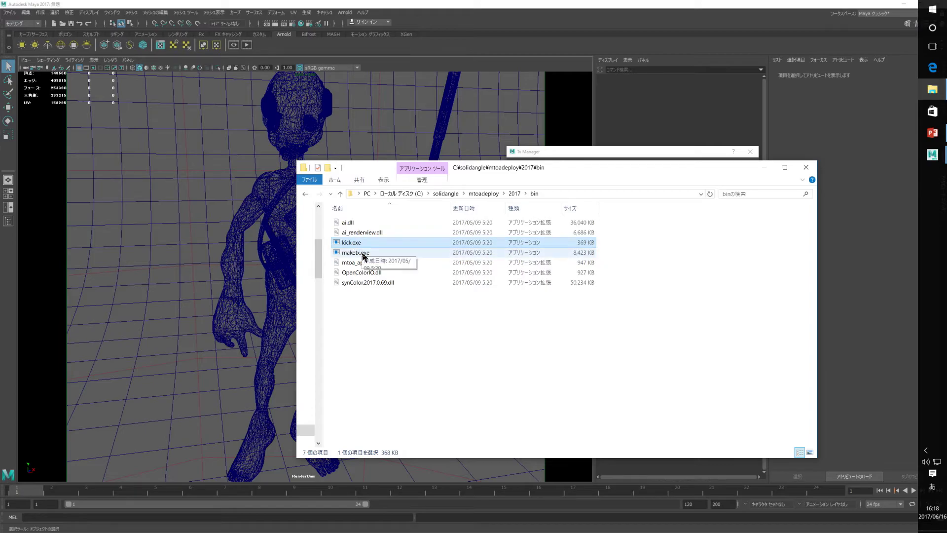
click(355, 253)
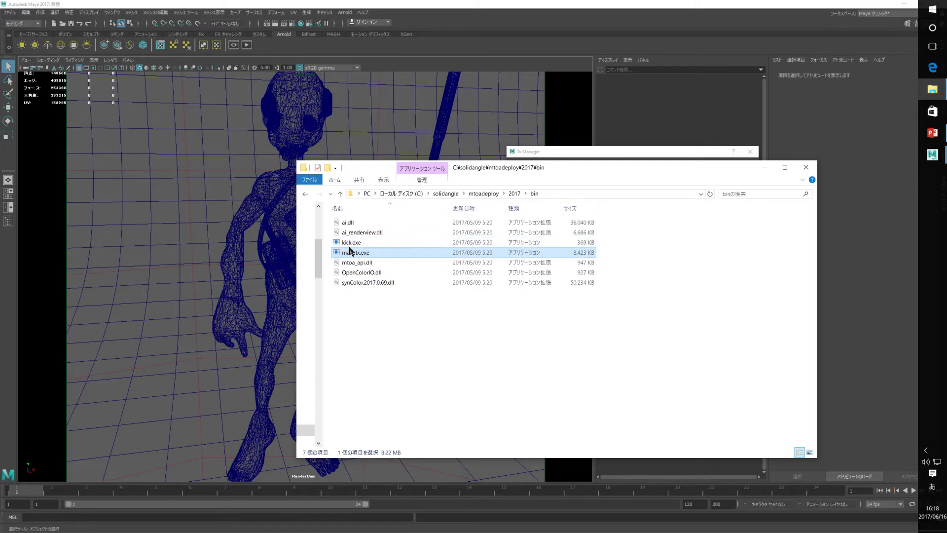
Return to Maya, close the TX Manager and move the Maya window aside to uncover the desktop.
click(611, 153)
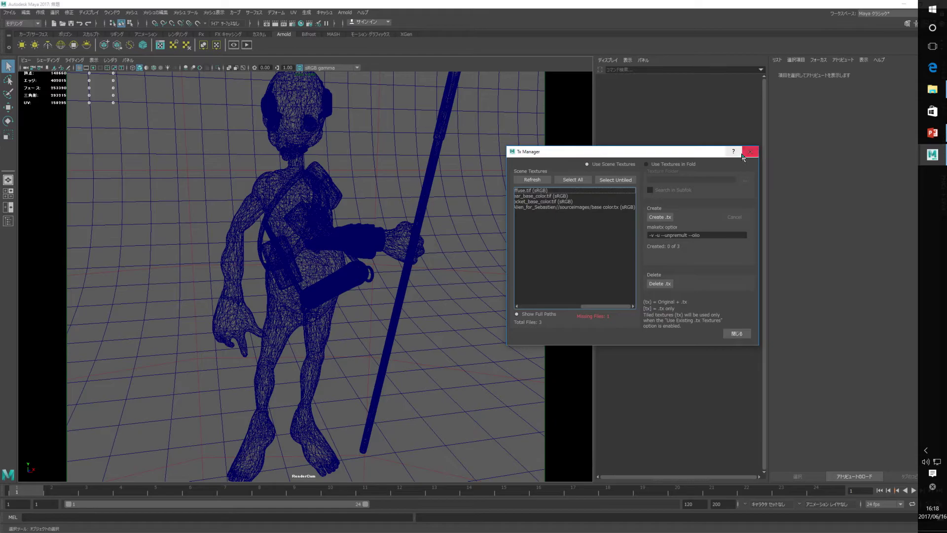
click(749, 156)
drag(859, 5, 713, 39)
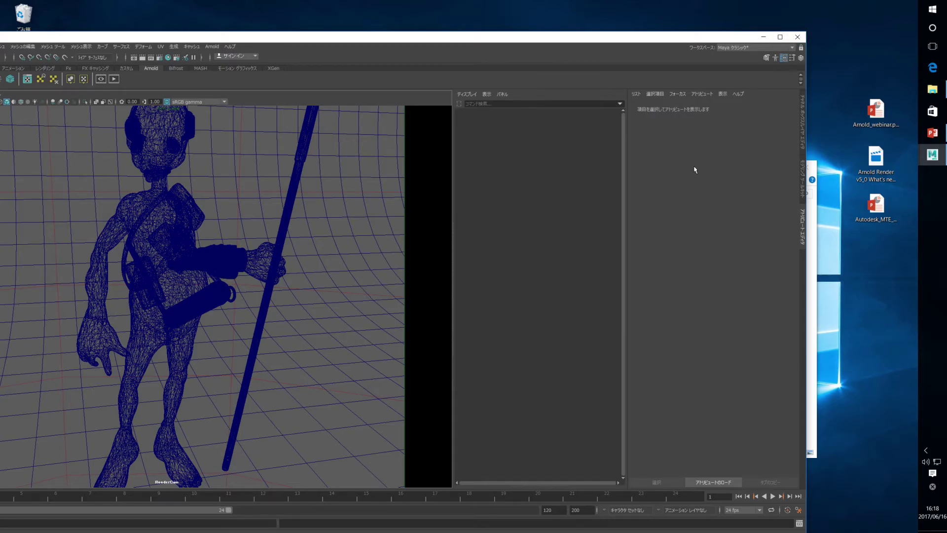
drag(661, 44, 701, 102)
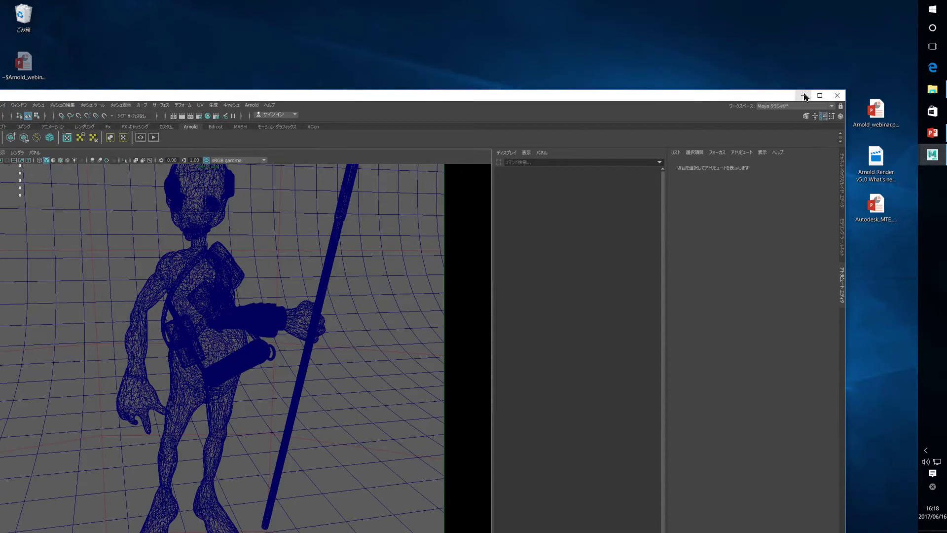
Switch to File Explorer and browse to the 3ds Max 2018 installation folder in C:\Program Files\Autodesk.
click(932, 89)
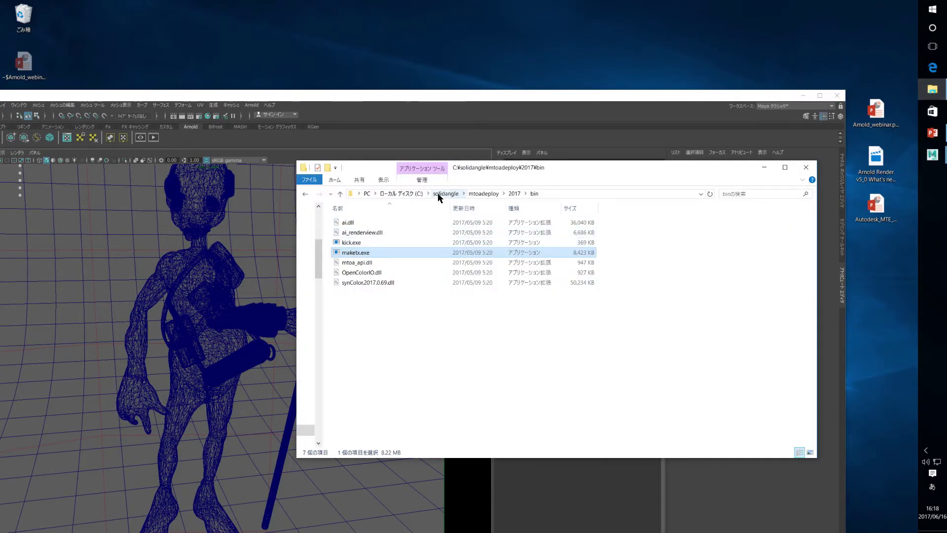
click(403, 193)
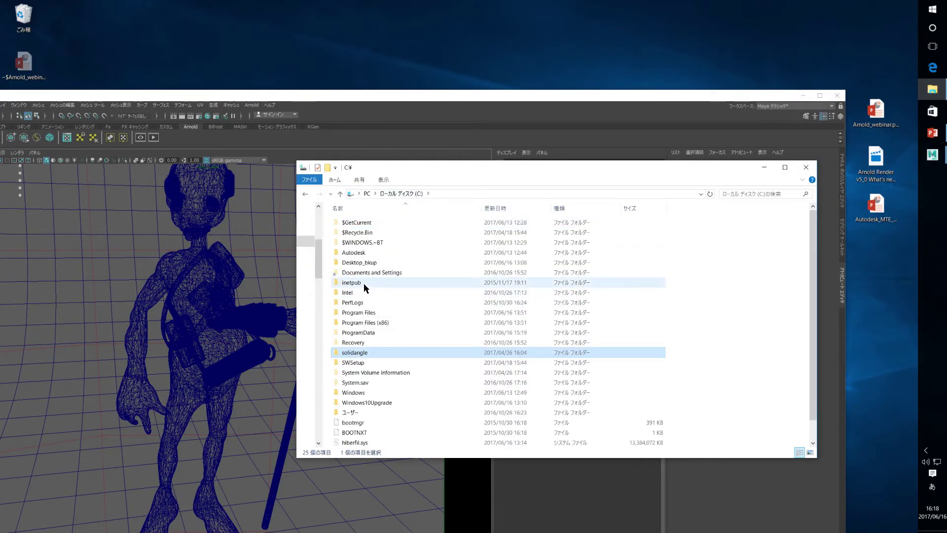
double_click(357, 315)
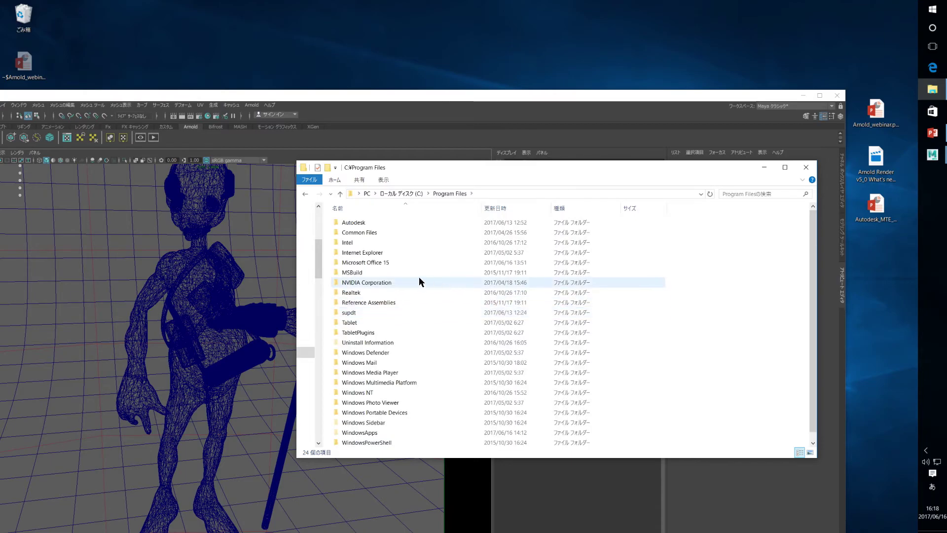
double_click(364, 223)
click(365, 224)
double_click(366, 225)
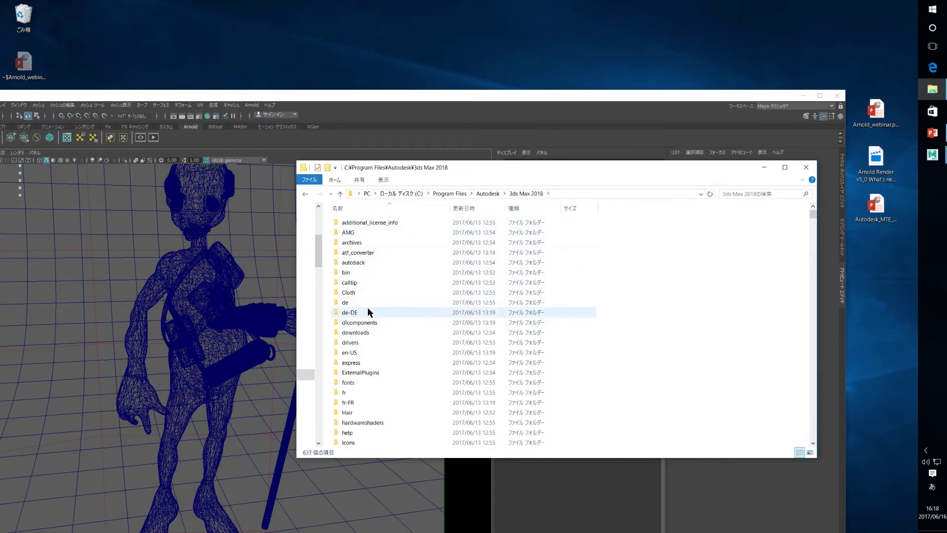
Open the Plugins\MAXtoA folder inside 3ds Max 2018 and point out maketx.exe and kick.exe.
scroll(366, 318, up, 1)
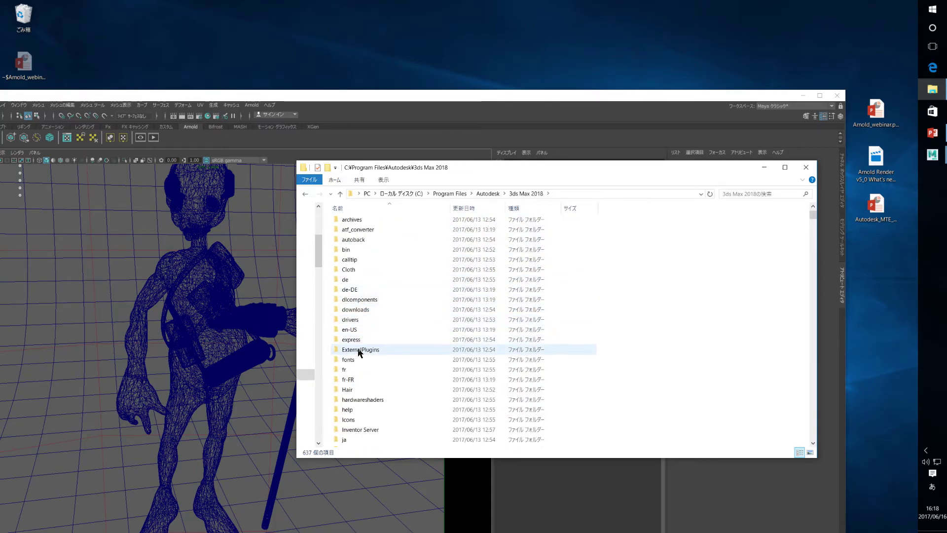
scroll(363, 349, down, 2)
scroll(360, 345, down, 3)
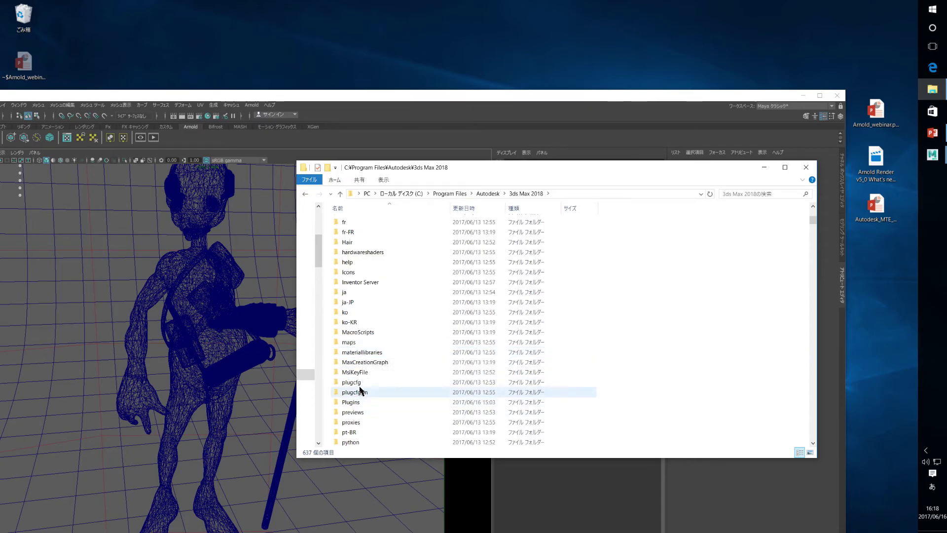
double_click(351, 402)
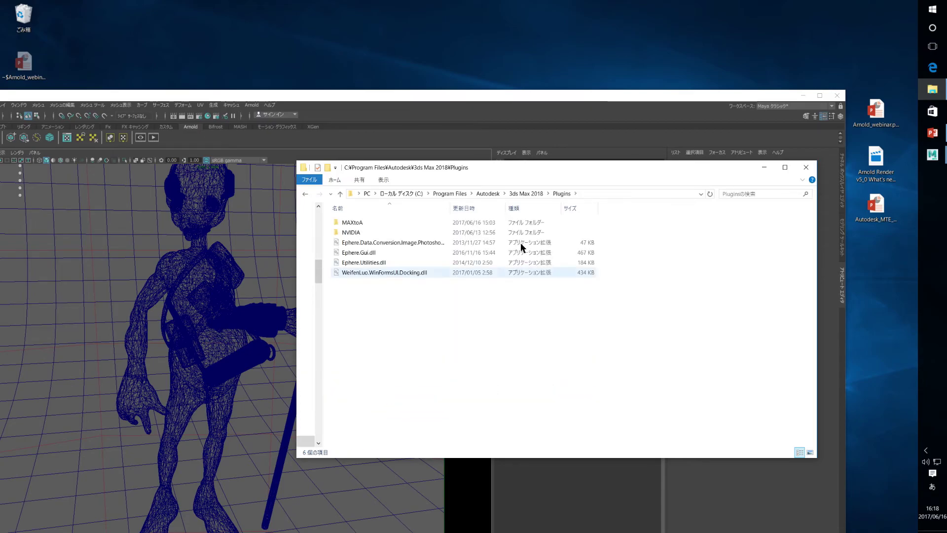
double_click(357, 223)
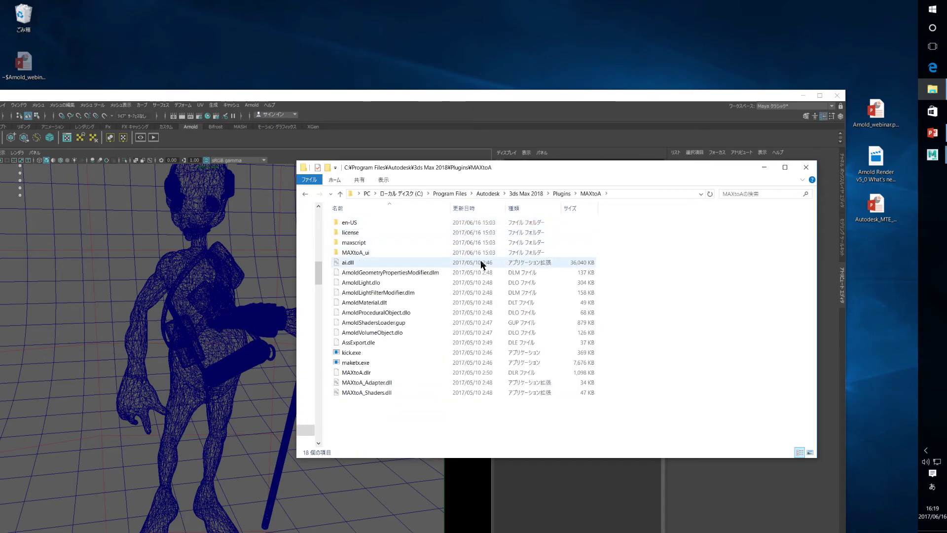
click(372, 361)
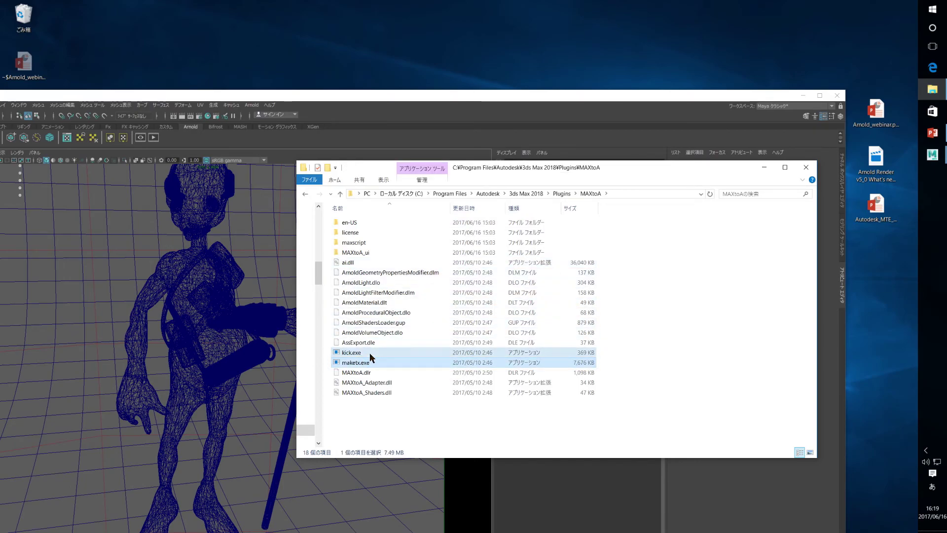
click(362, 355)
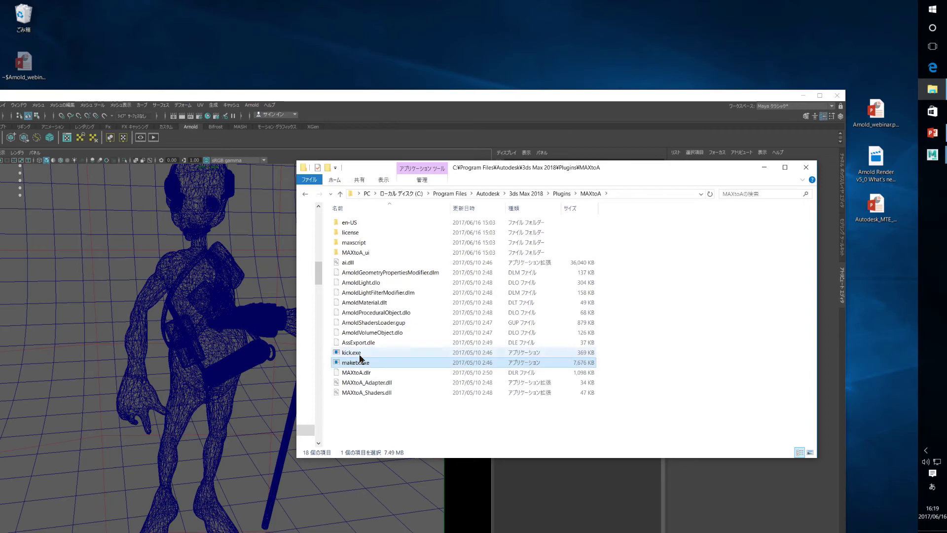
Close File Explorer, then move and resize the Maya window so that it fits fully on the desktop.
click(801, 172)
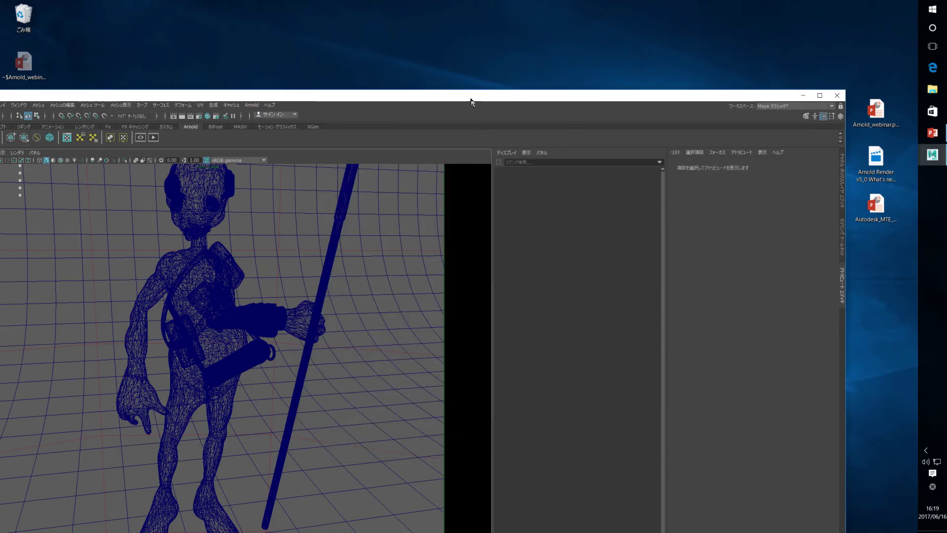
drag(473, 103, 541, 23)
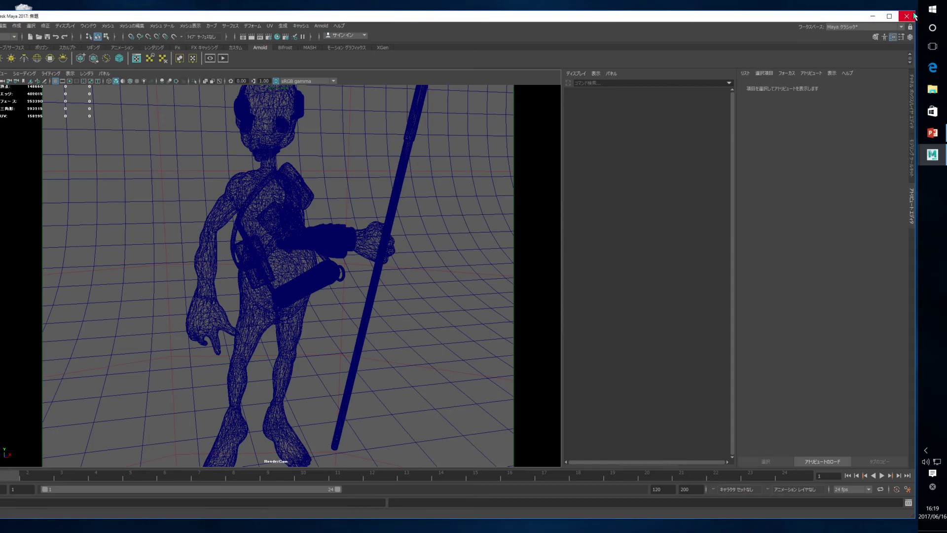
drag(916, 15, 878, 19)
drag(757, 27, 786, 25)
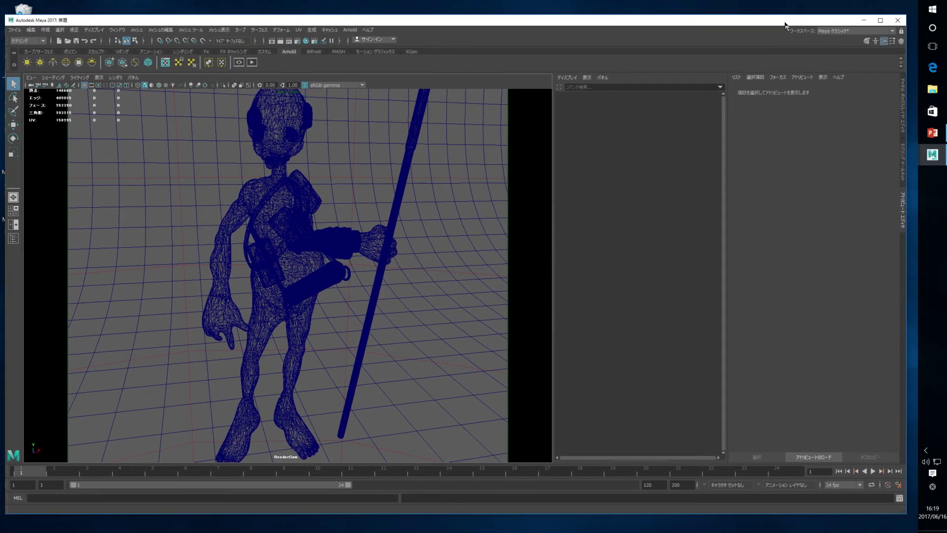